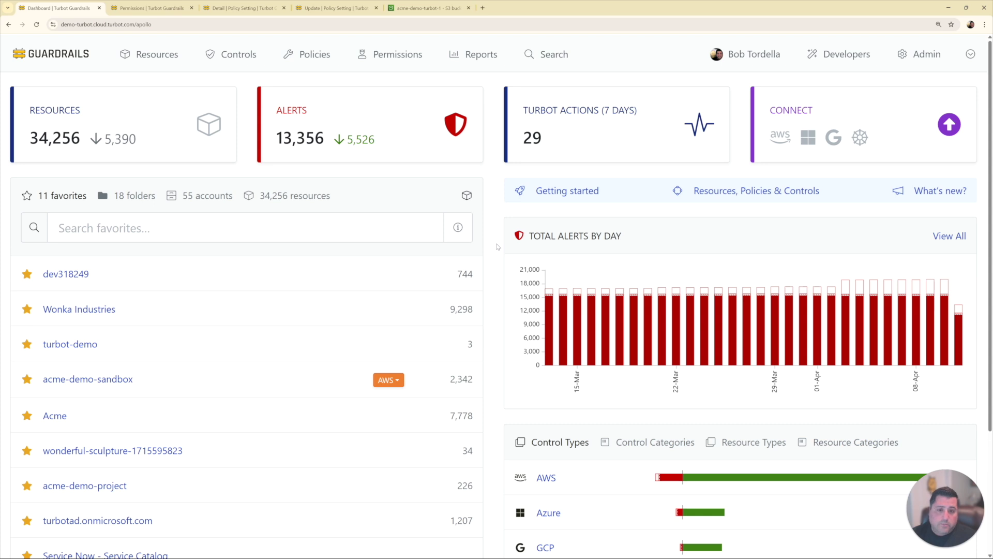
Look over the dashboard's alerts and control types, and open the permissions overview
scroll(520, 254, "down", 2)
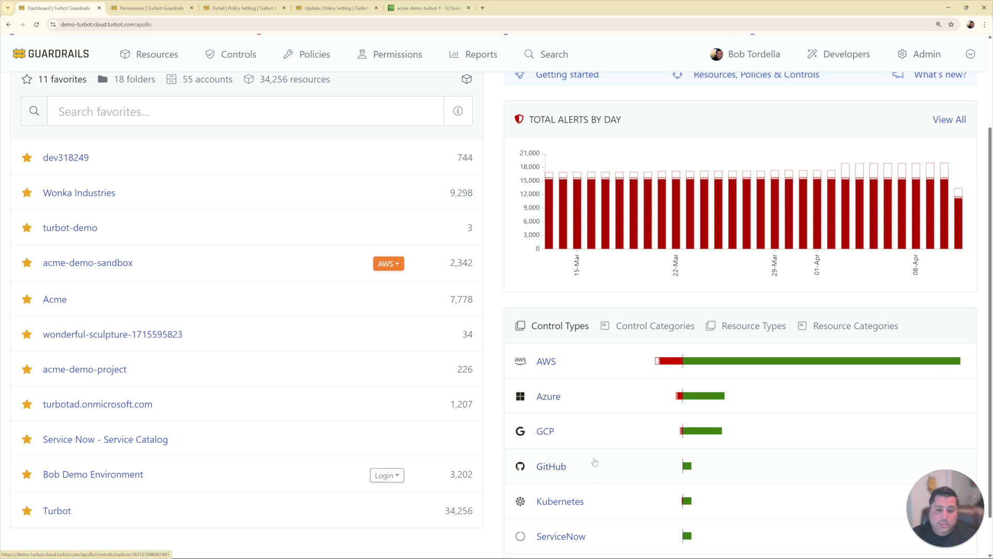
scroll(581, 472, "up", 2)
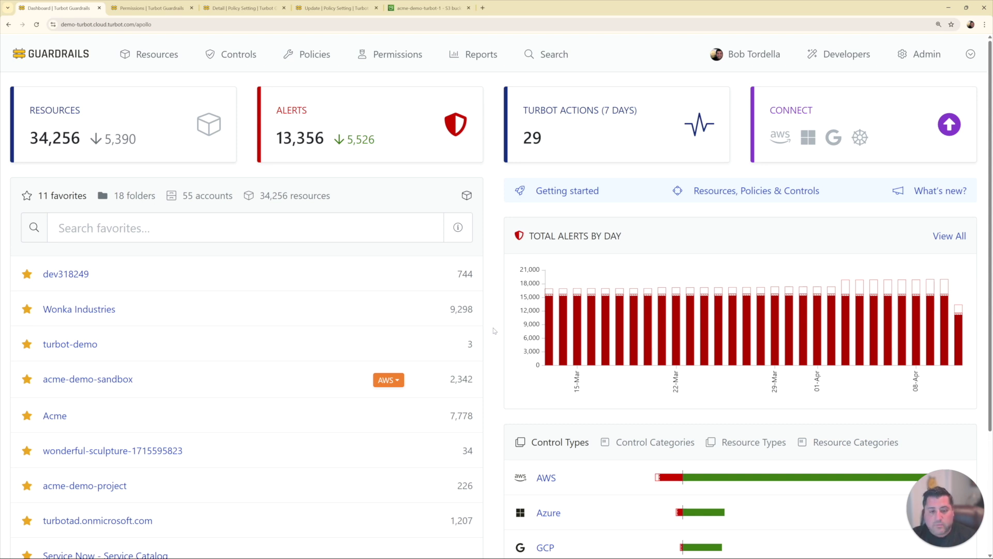
left_click(398, 55)
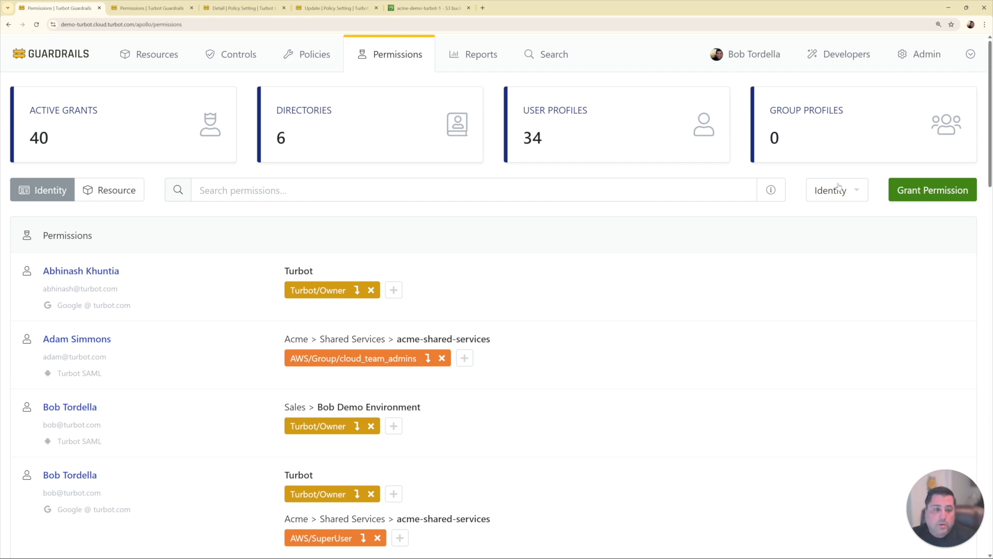
Begin a permission grant scoped to Acme > Supply Chain > acme-demo-sandbox and add the operator's user profile as the identity
left_click(902, 191)
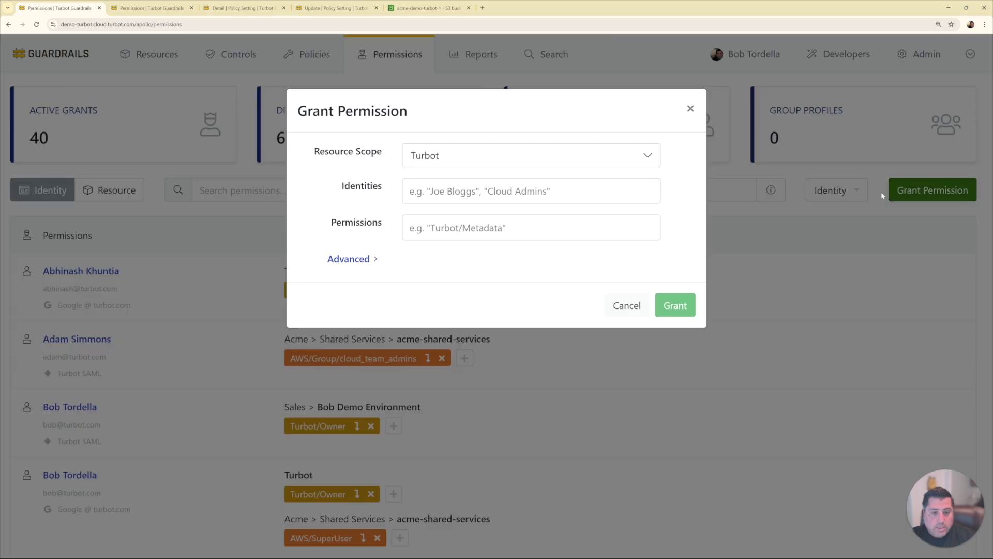
left_click(518, 160)
type("acme-demo")
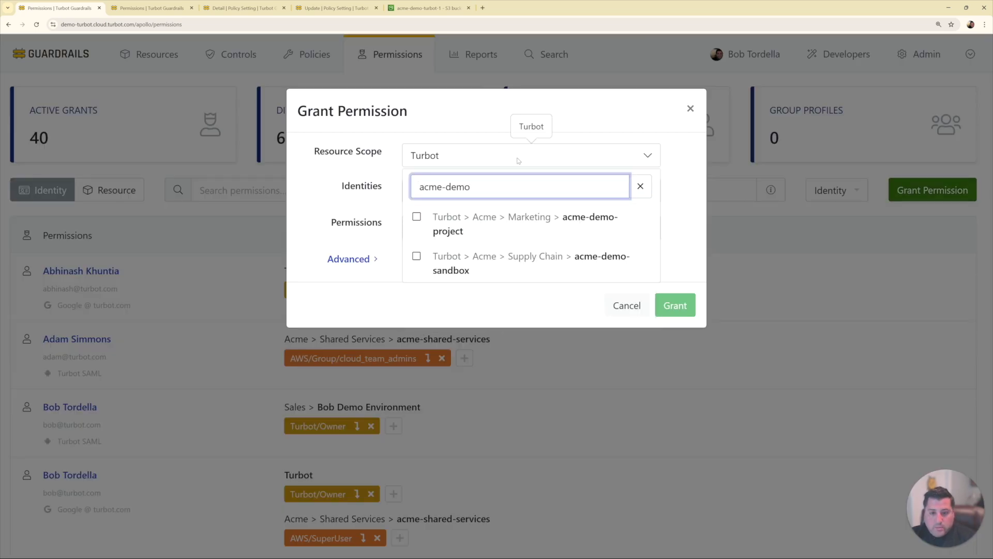
left_click(446, 249)
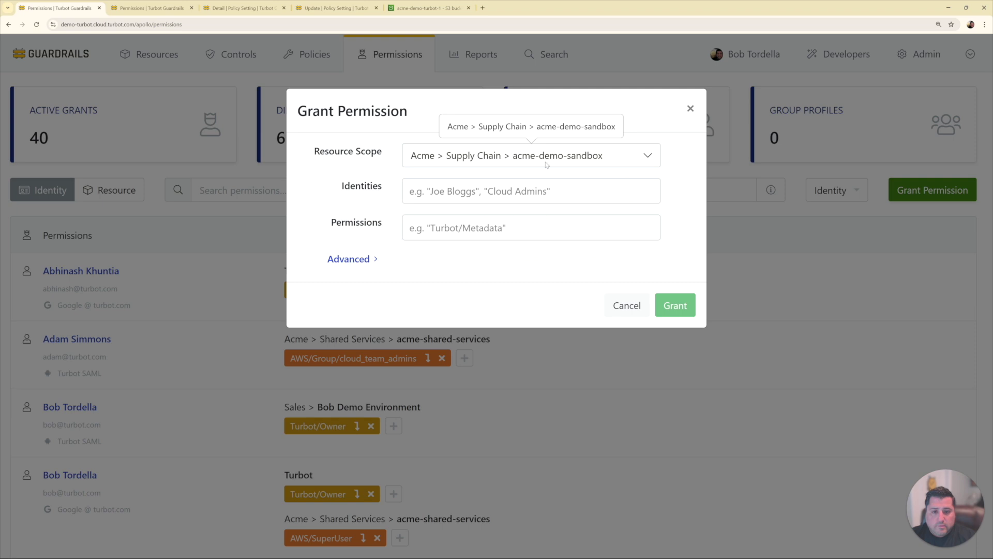
left_click(519, 192)
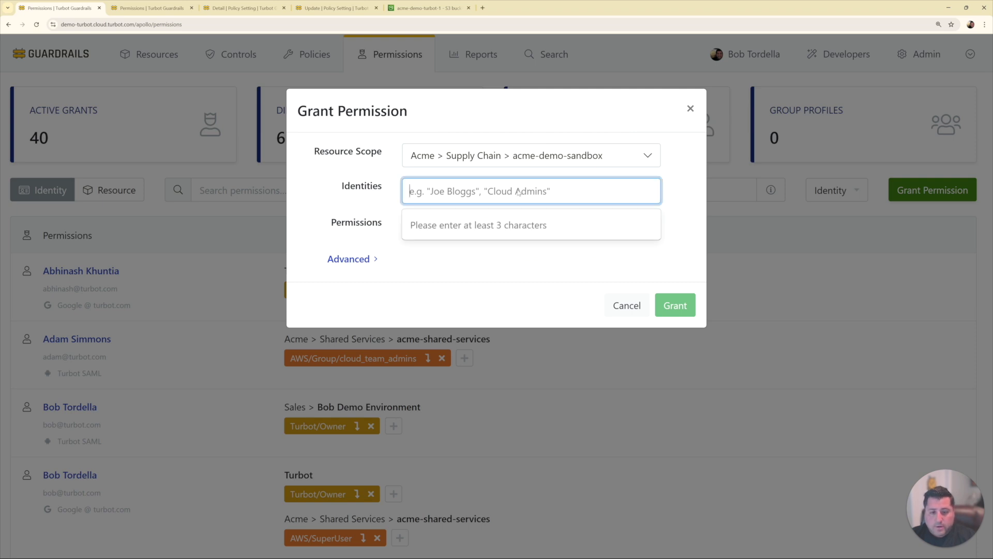
type("gary")
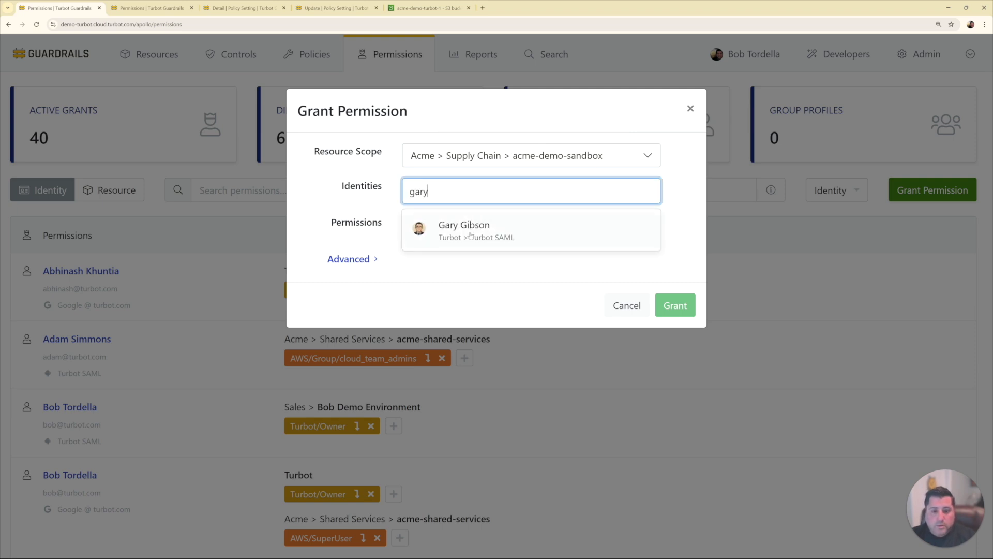
left_click(472, 235)
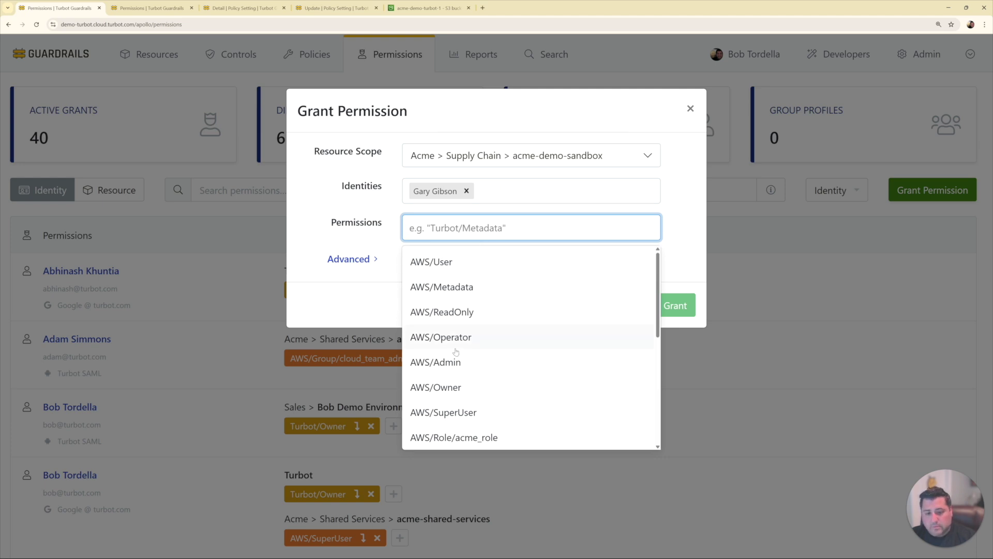
Choose Account/Operator as the permission for the grant
scroll(459, 385, "down", 3)
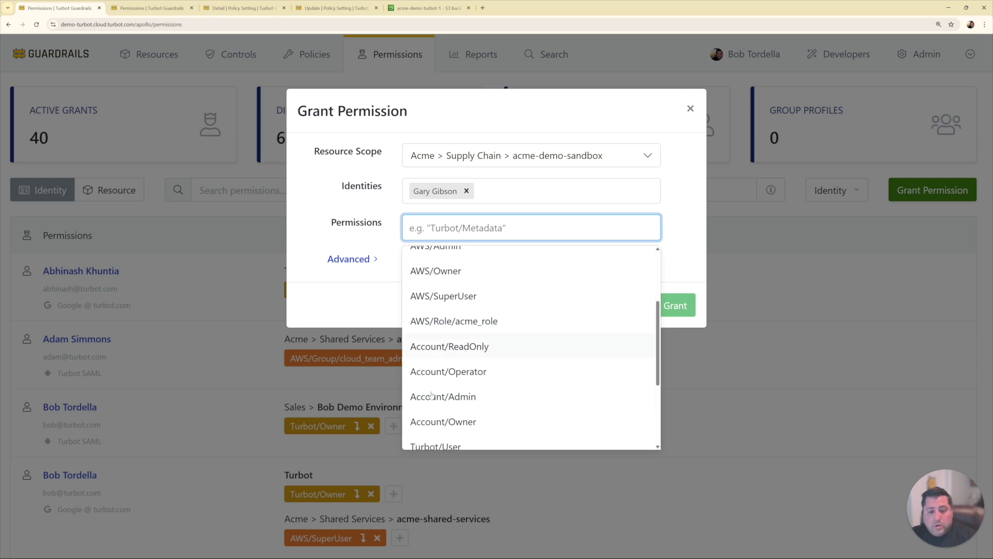
scroll(471, 376, "down", 1)
scroll(468, 364, "down", 2)
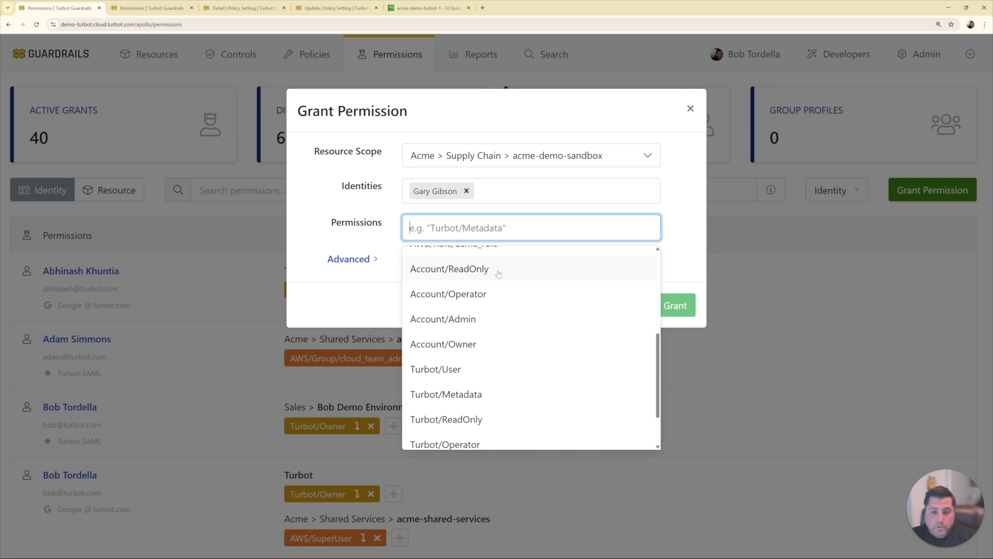
left_click(480, 294)
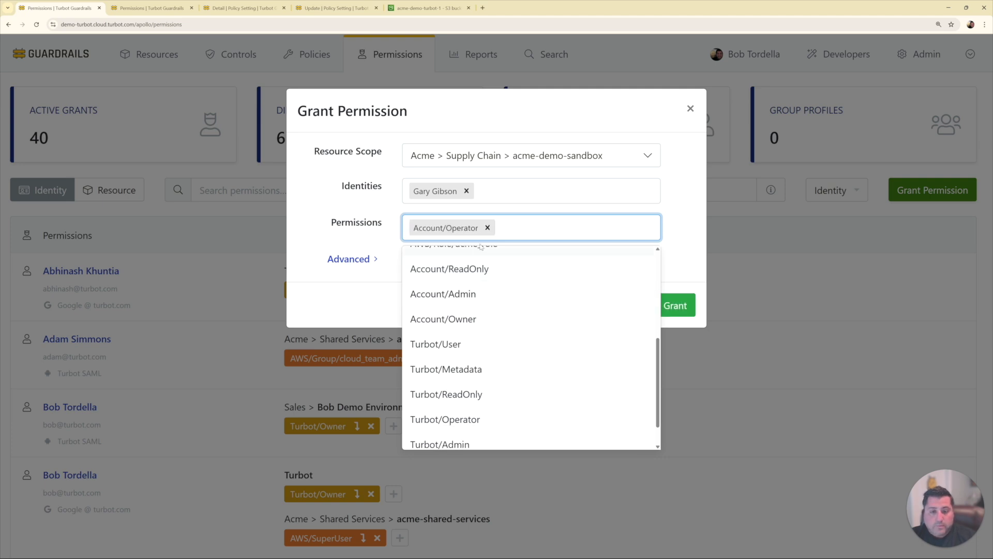
left_click(679, 236)
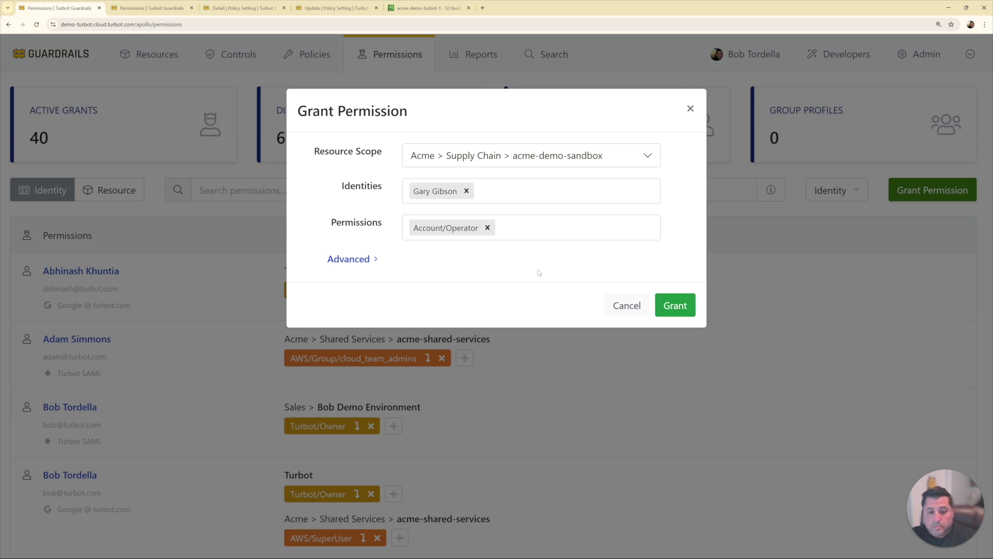
Try a 6 hours and a Custom expiration in the grant's advanced options, and discard the grant without saving
left_click(370, 261)
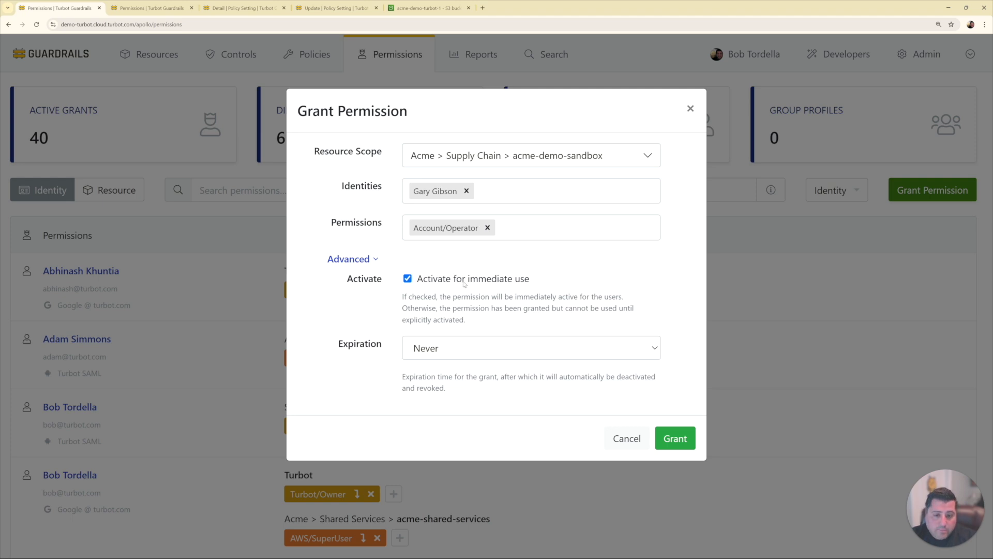
left_click(475, 356)
left_click(449, 157)
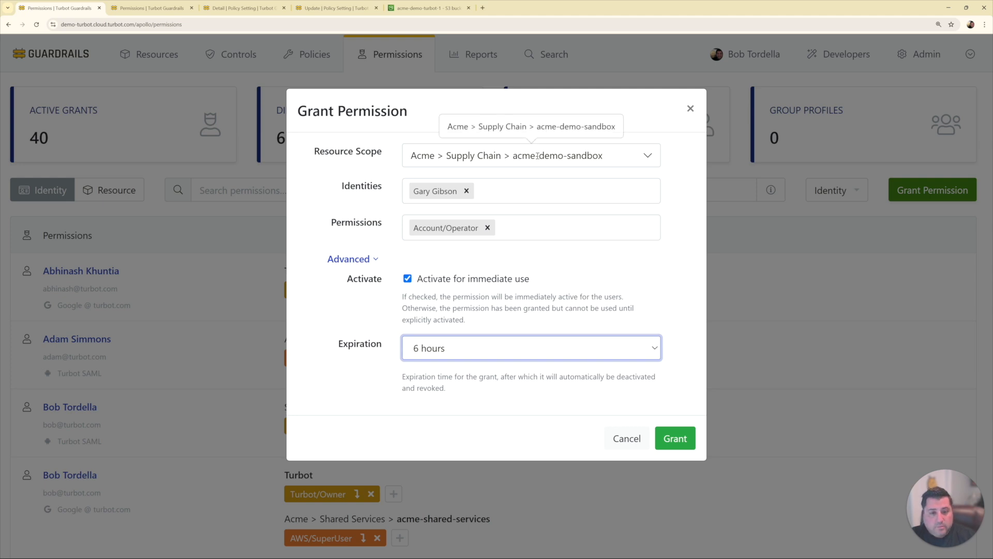
left_click(512, 351)
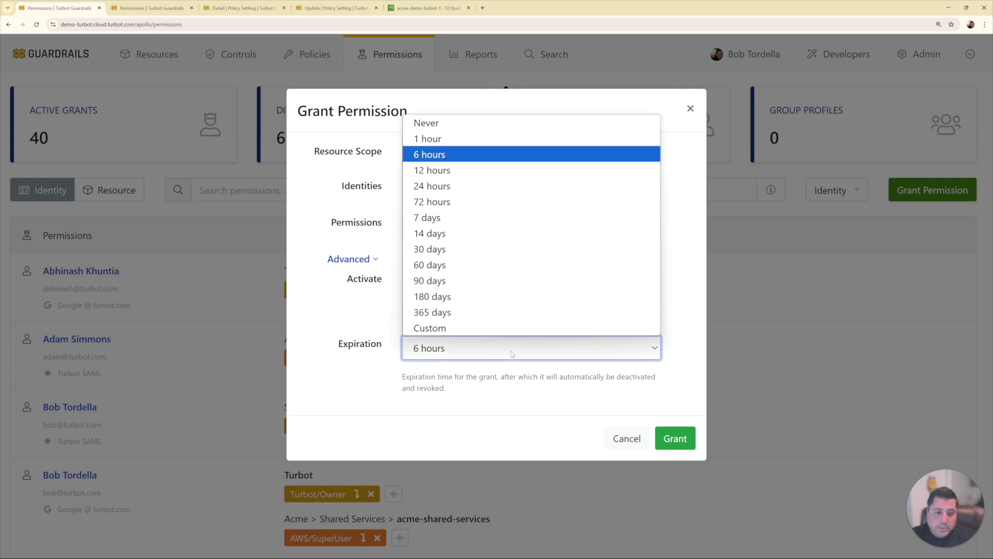
left_click(483, 329)
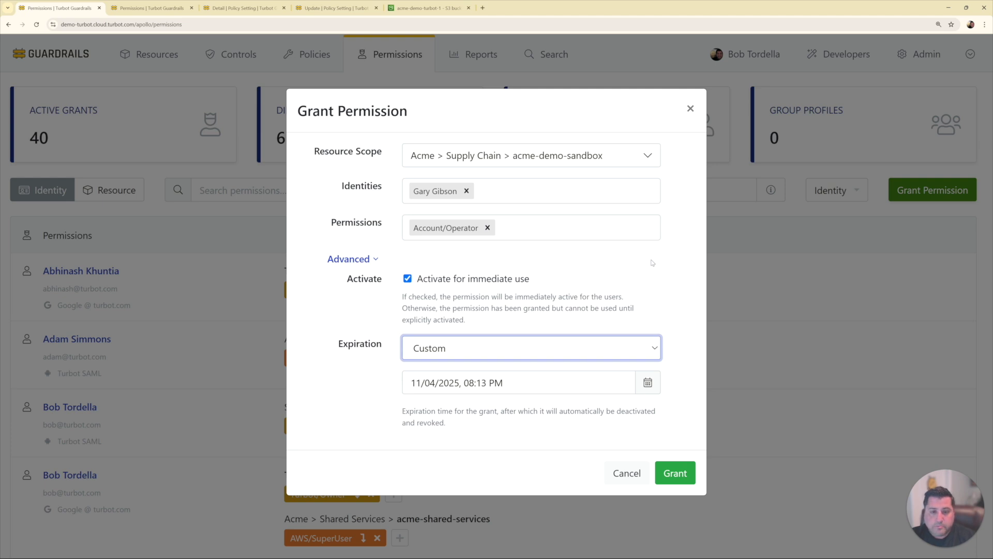
left_click(690, 109)
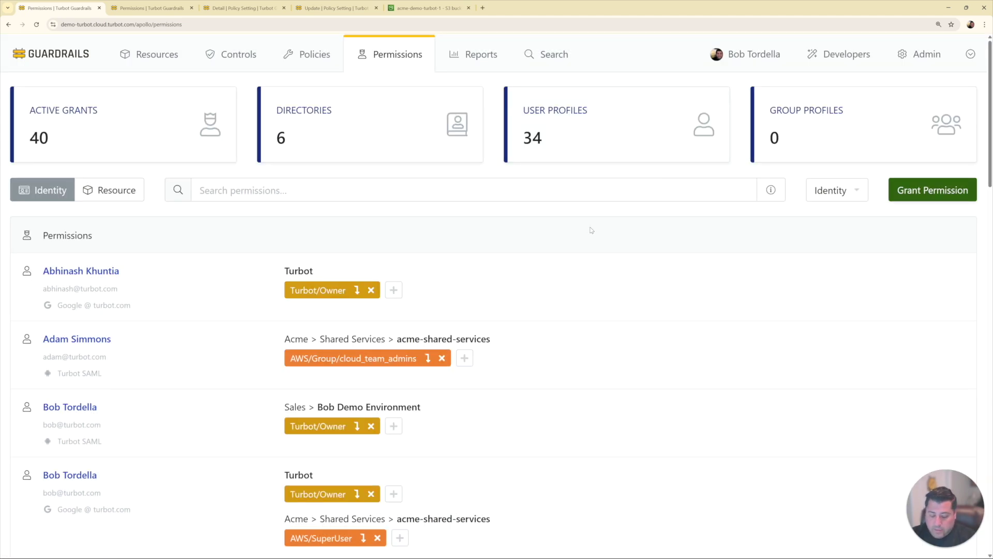
Switch to the operator's incognito browser window and search the acme-demo-sandbox account's resources for "s3 bucket"
key("super+Tab")
left_click(607, 194)
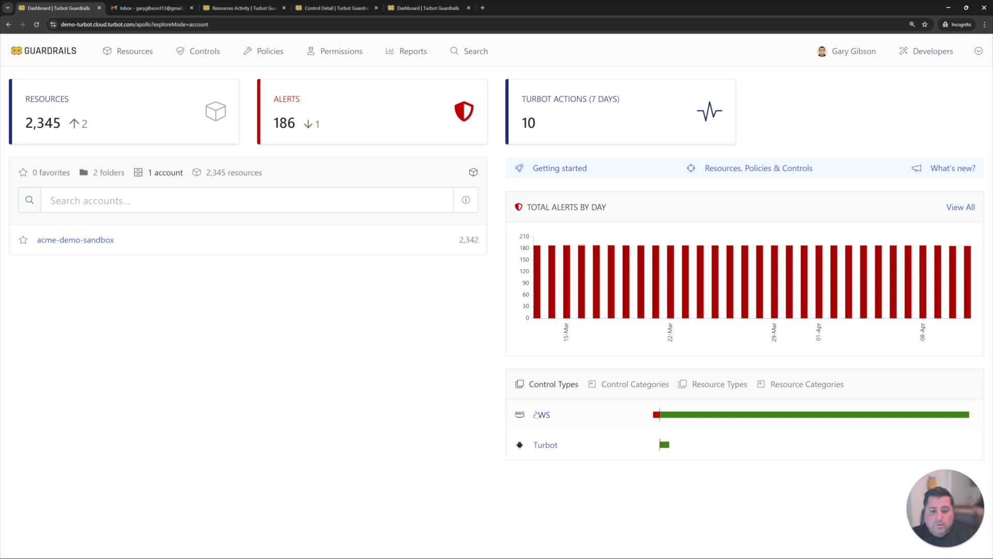
left_click(73, 244)
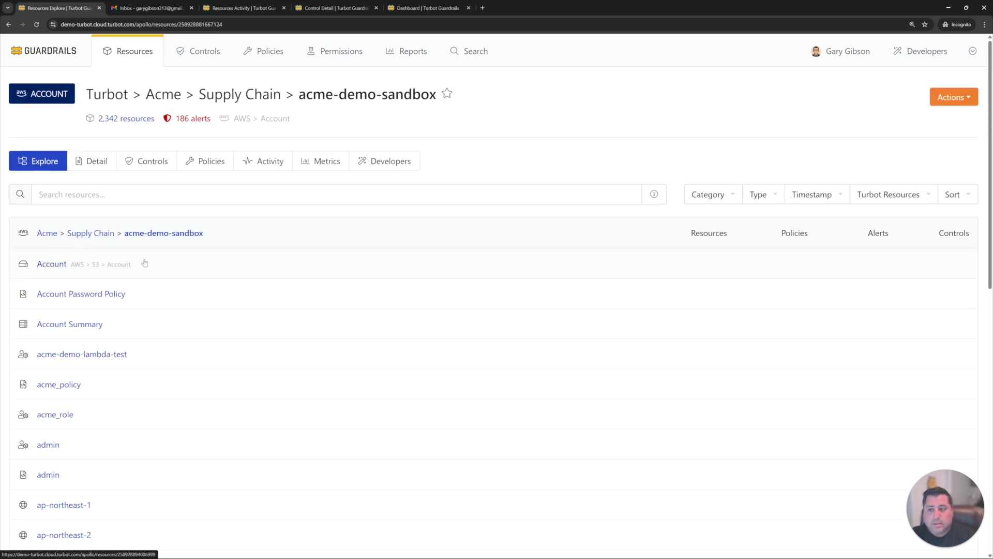
left_click(207, 192)
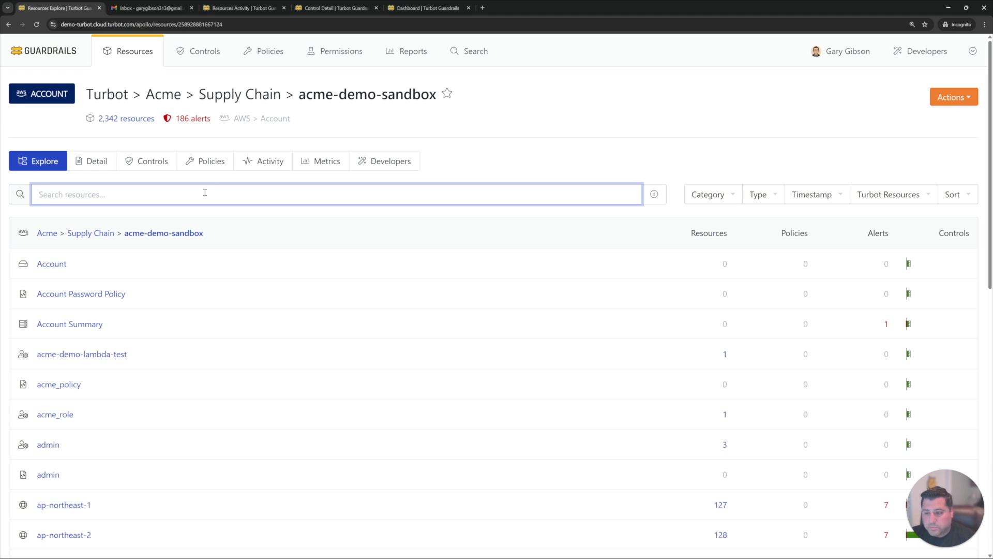
type("s3 bucke")
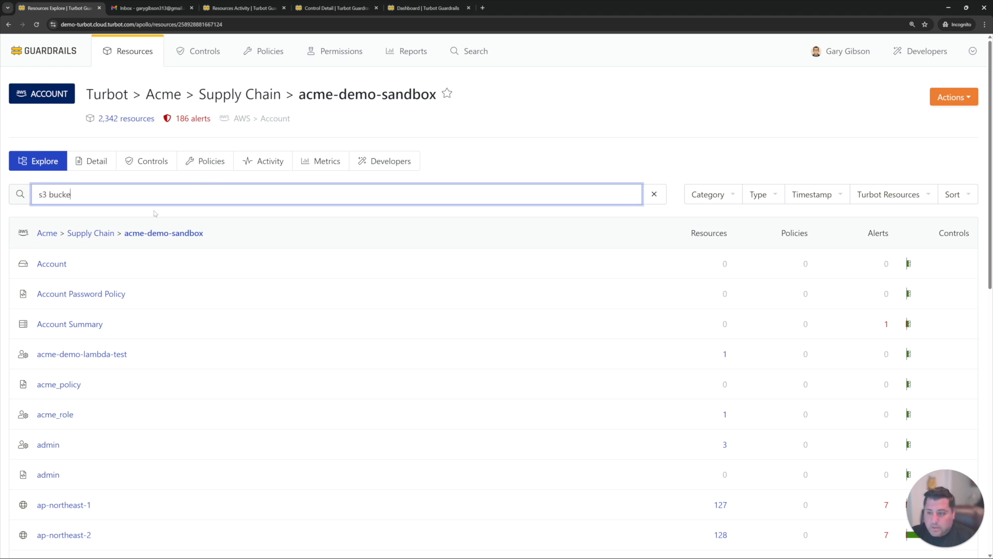
type("t")
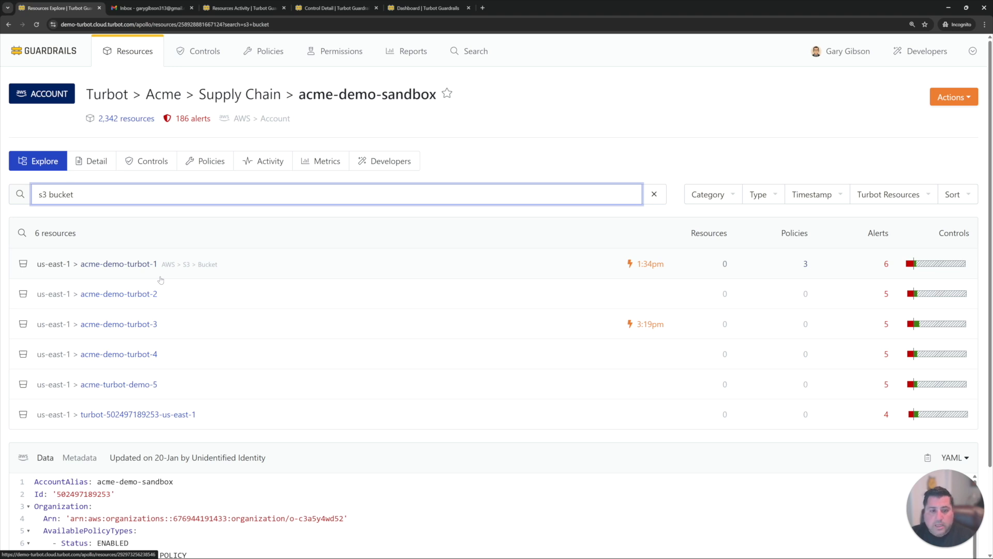
Return to the administrator's browser window and open the update page of the Turbot > Notifications > Rule-Based Routing policy setting
left_click(202, 51)
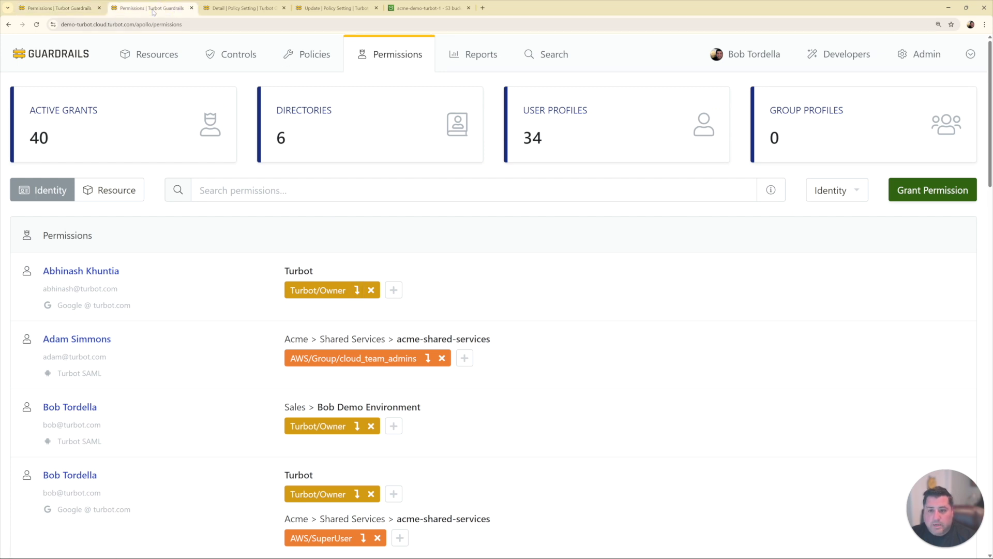
left_click(241, 8)
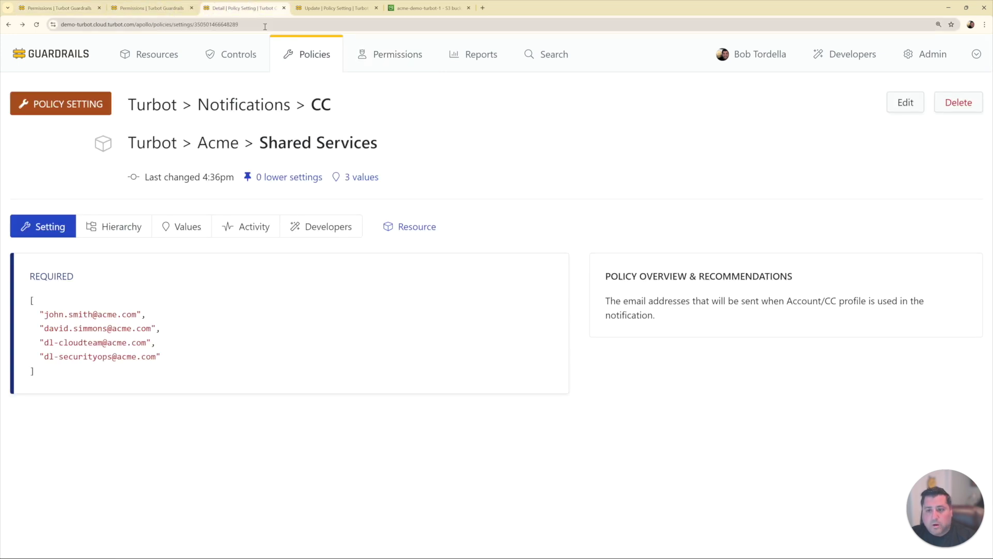
left_click(307, 9)
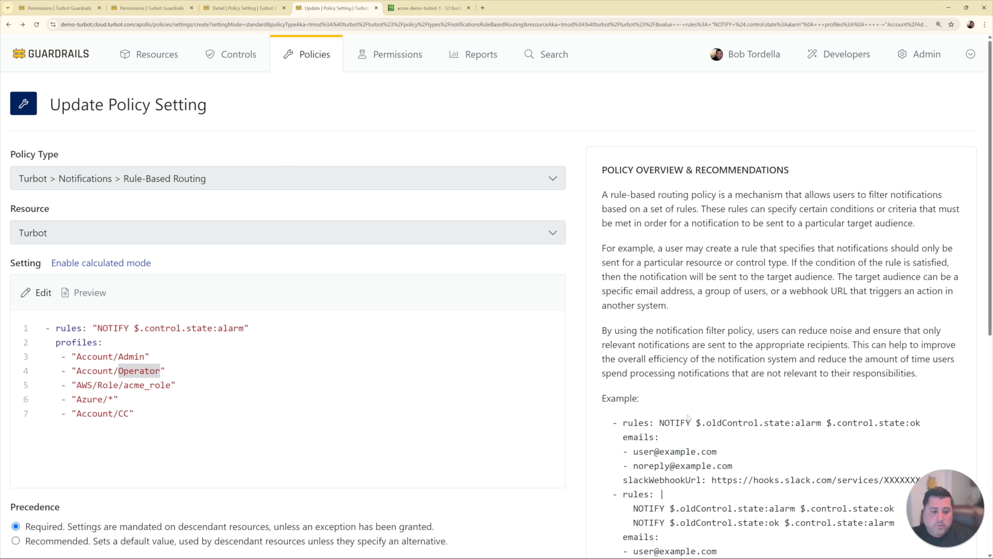
scroll(688, 396, "down", 1)
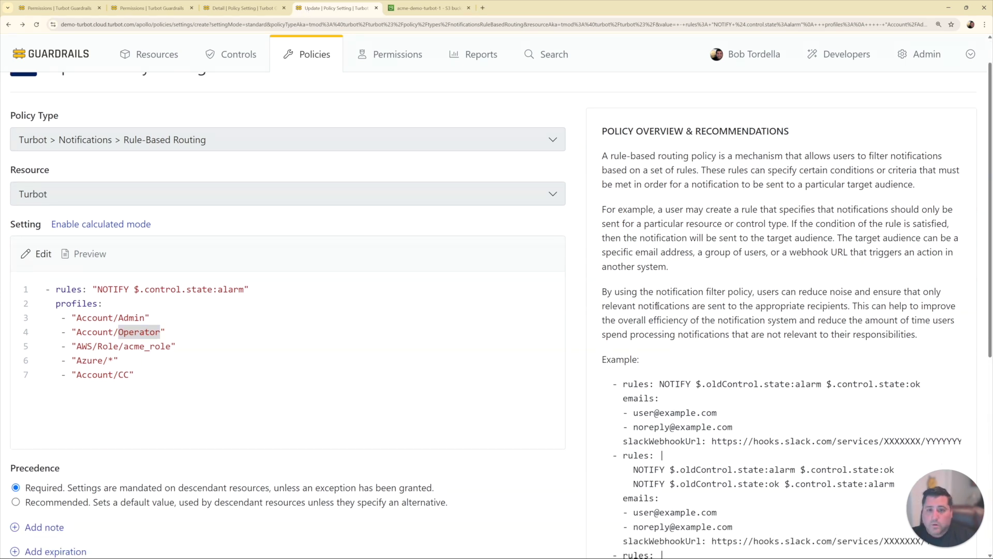
scroll(657, 306, "up", 1)
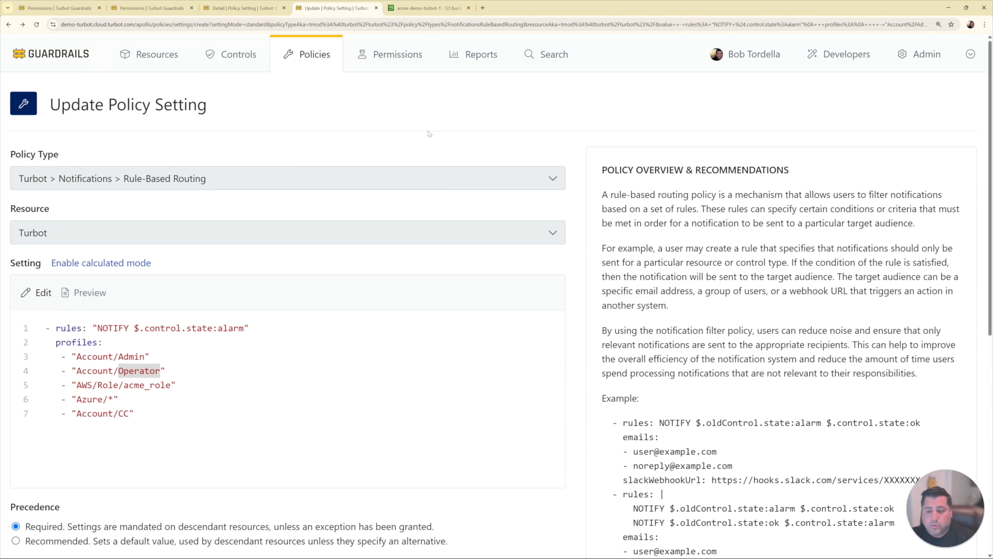
Examine the routing rule's recipient profiles, such as Account/Admin, Account/Operator and AWS/Role/acme_role, and its control.state:alarm condition
left_click(208, 369)
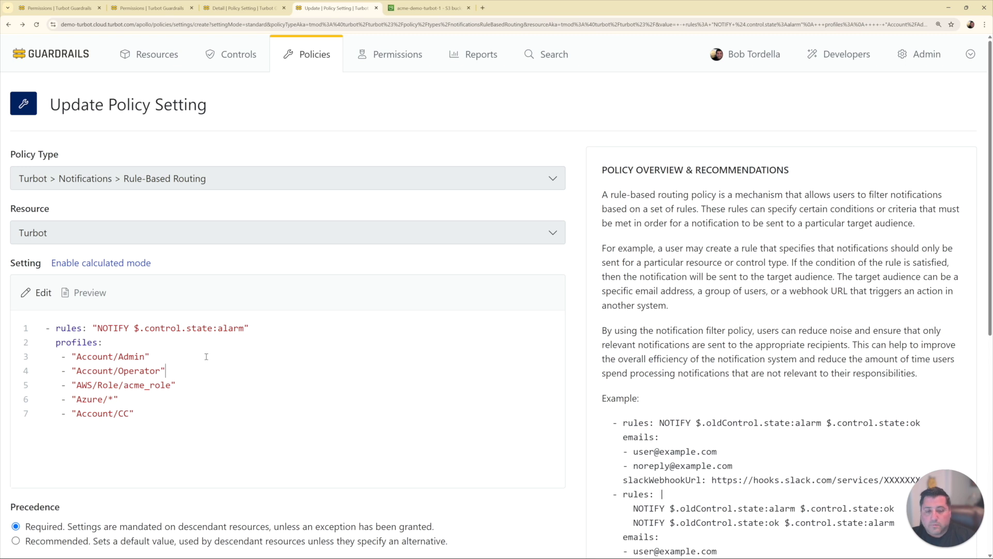
left_click_drag(77, 357, 139, 366)
left_click_drag(80, 385, 99, 386)
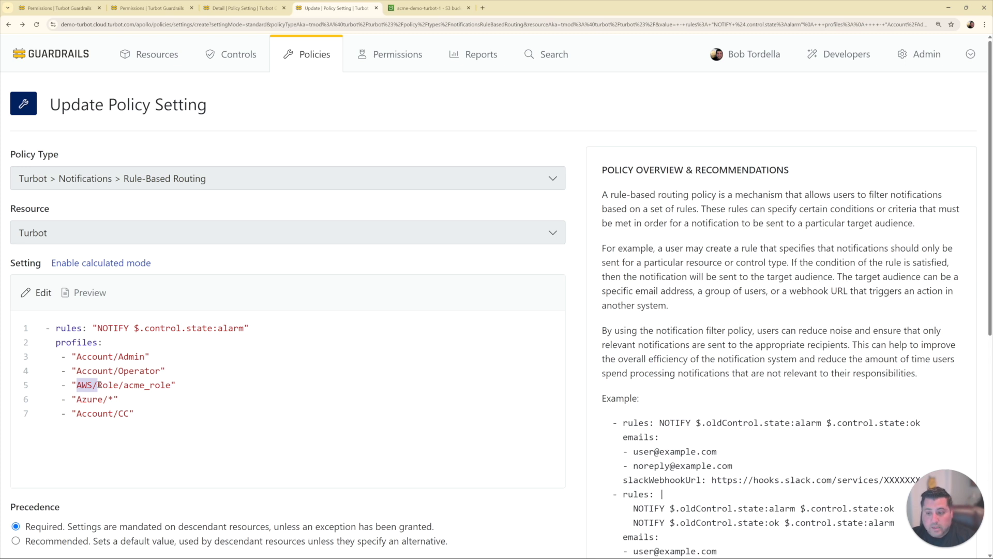
left_click(100, 399)
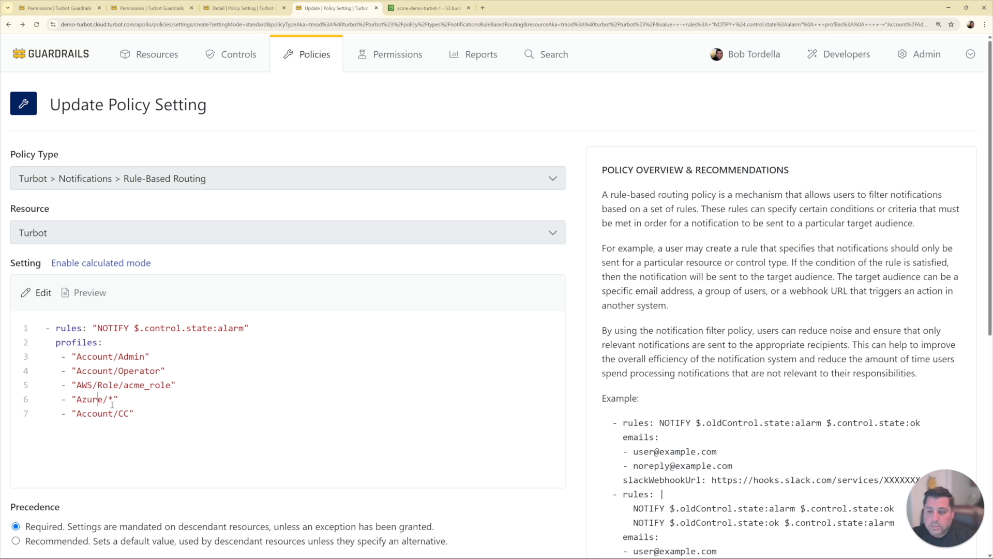
left_click_drag(77, 357, 177, 387)
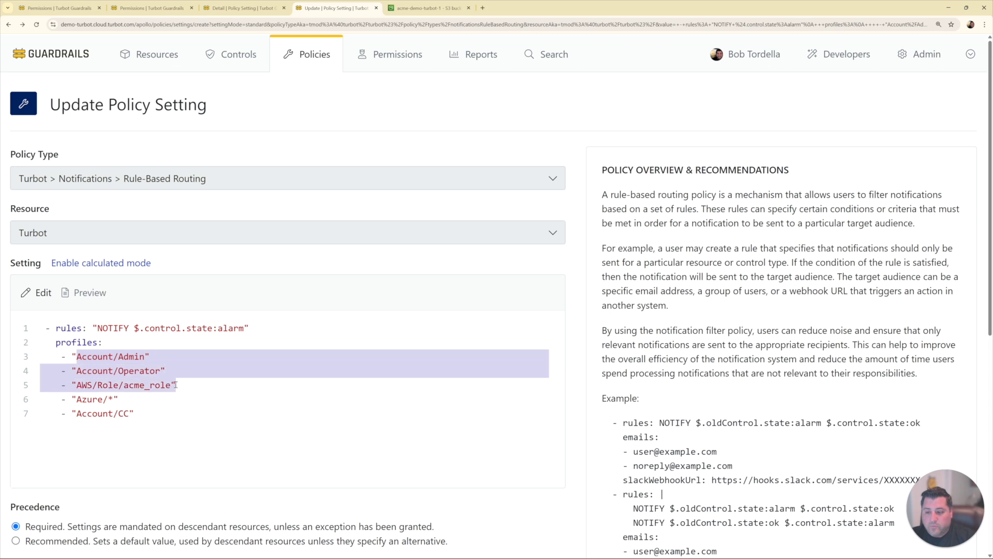
left_click(150, 369)
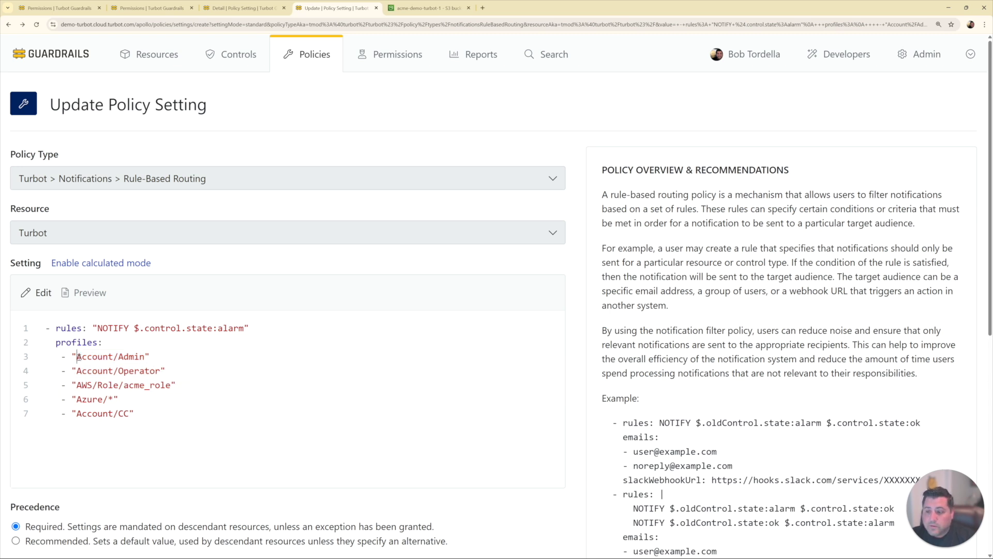
left_click_drag(77, 357, 170, 385)
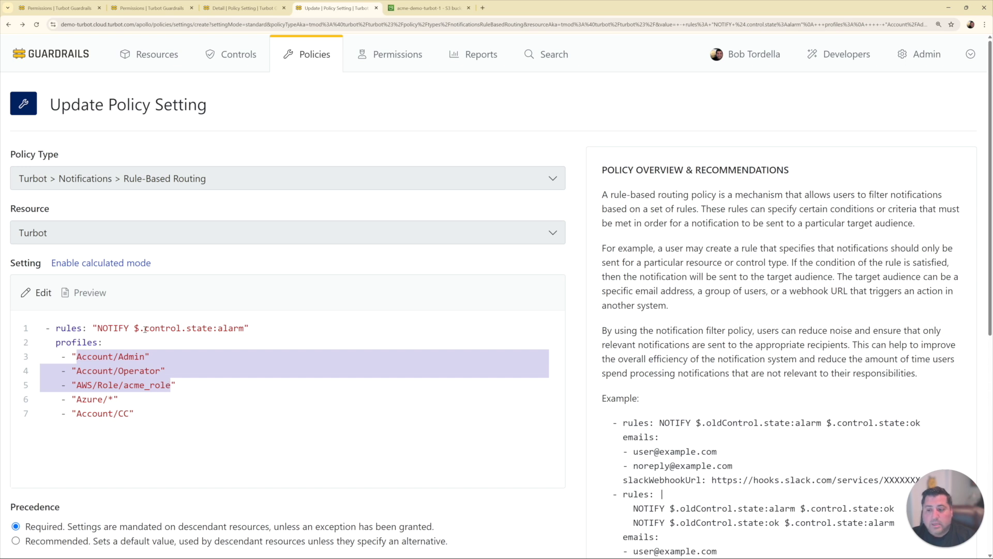
left_click_drag(144, 328, 245, 330)
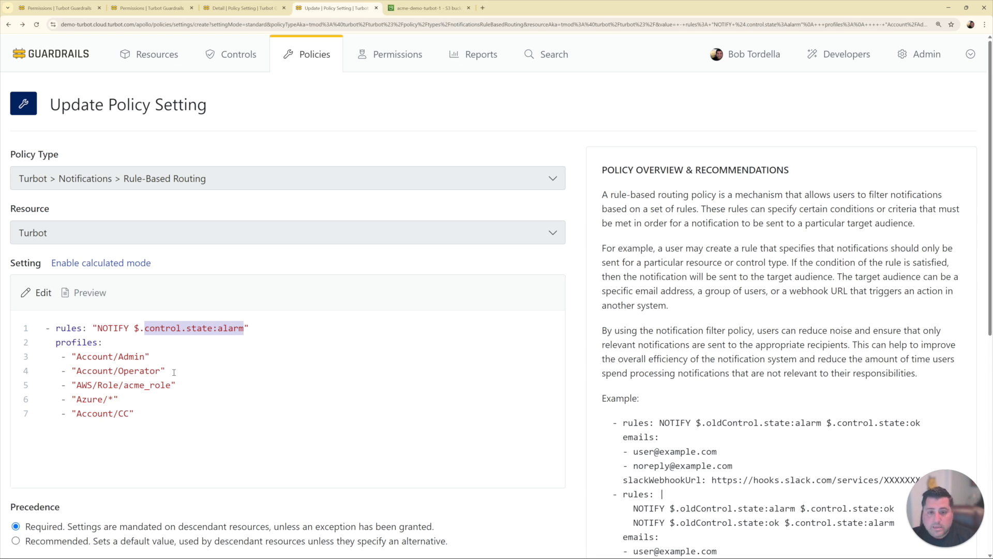
Open the Turbot > Notifications > CC policy setting for Shared Services and examine its list of recipient email addresses
left_click(241, 9)
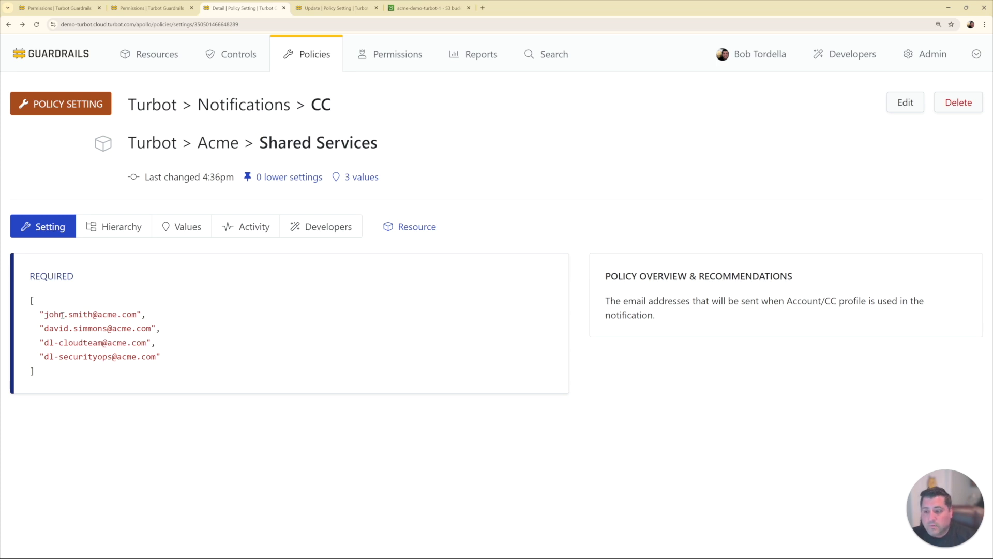
left_click_drag(44, 316, 127, 315)
left_click(134, 315)
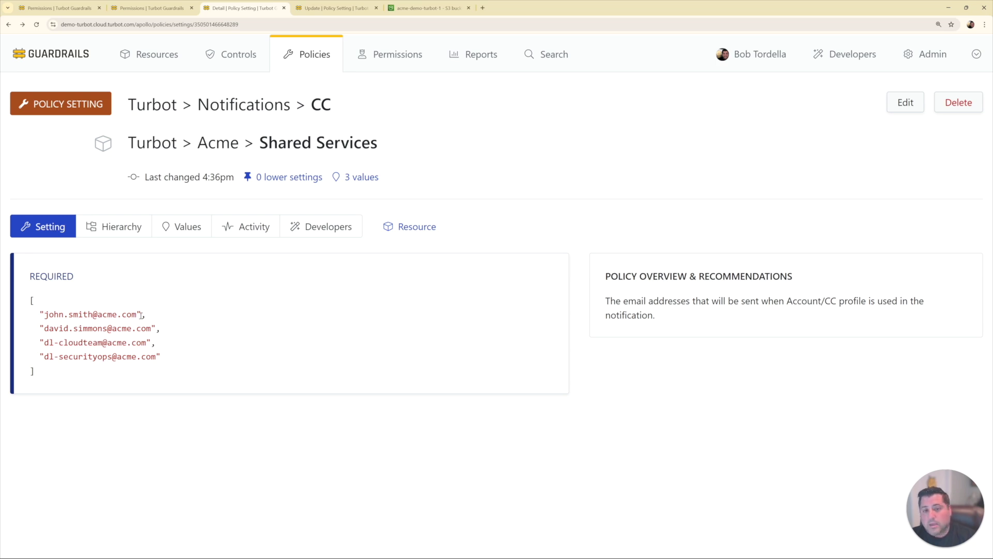
mouse_move(155, 341)
left_mouse_down()
mouse_move(42, 314)
mouse_move(146, 357)
left_mouse_up()
left_click(165, 359)
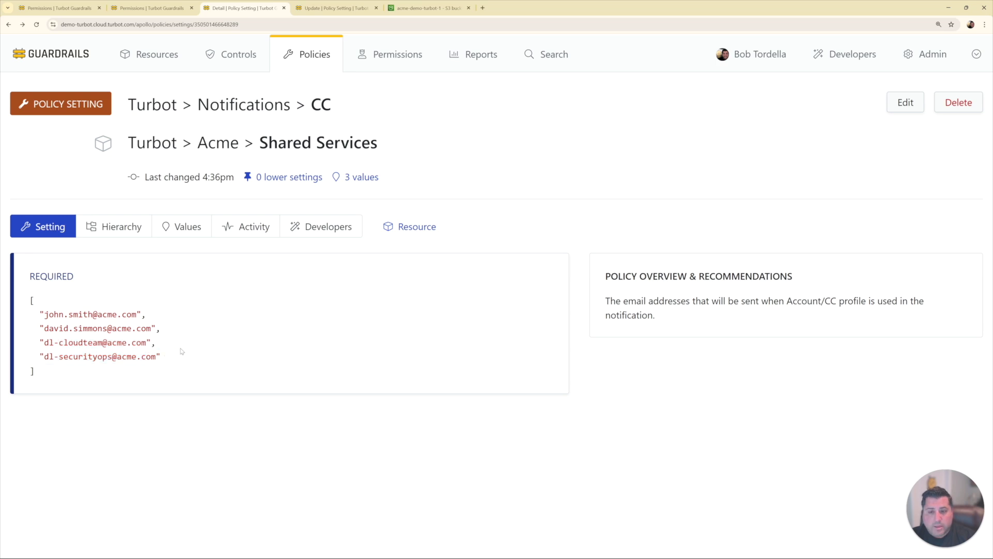
Return to the Rule-Based Routing setting and examine its Account/CC and Account/Operator profiles
key("ctrl+shift+Tab")
left_click(307, 12)
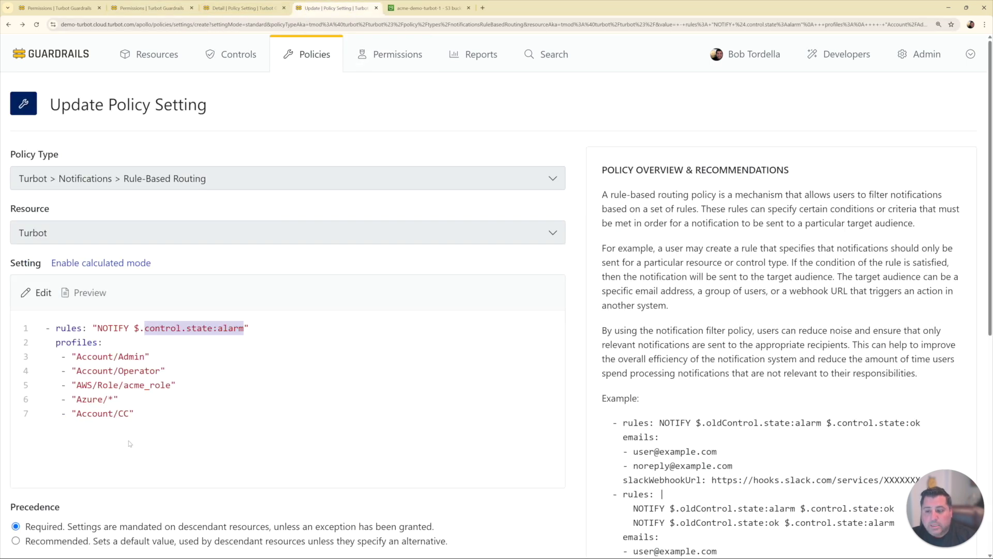
left_click_drag(149, 413, 71, 413)
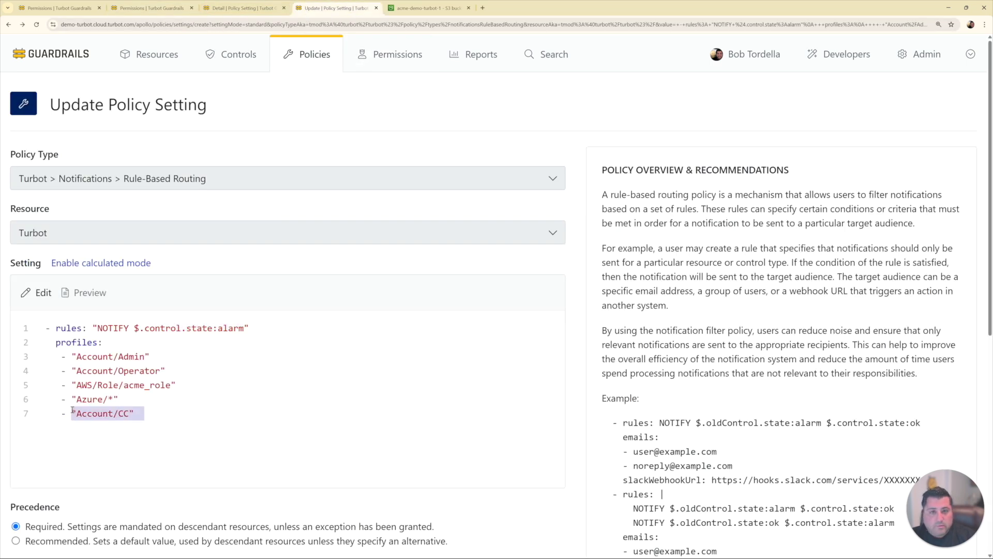
left_click(98, 413)
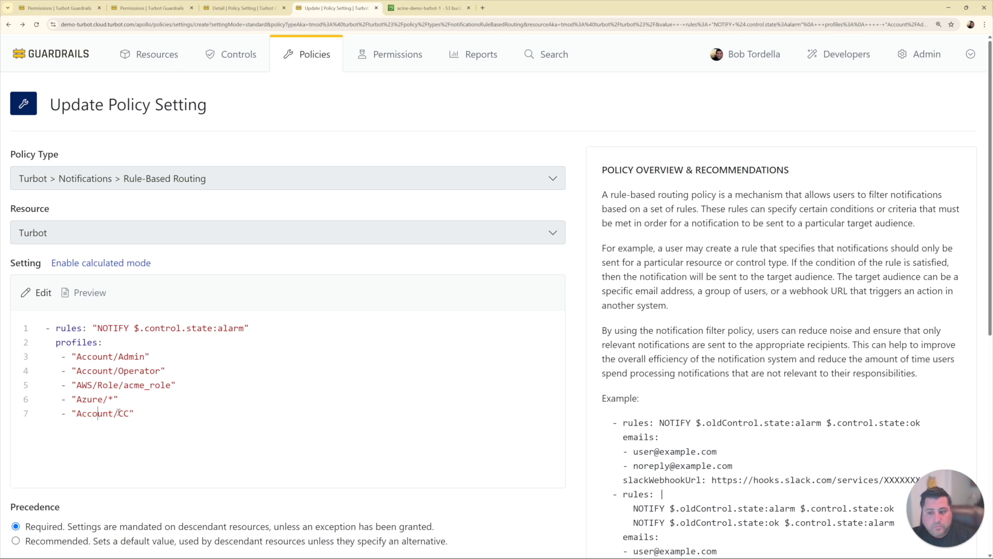
left_click_drag(163, 372, 73, 371)
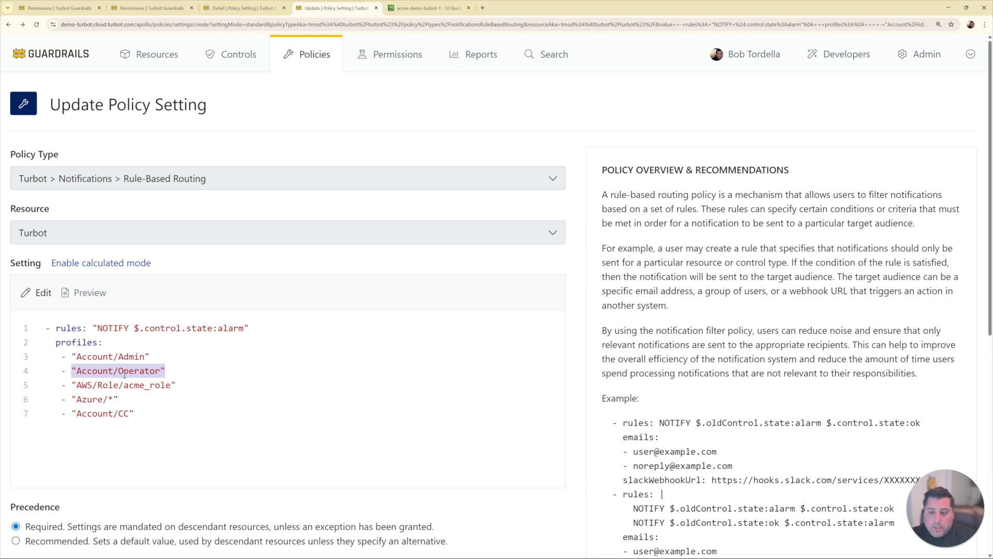
left_click(242, 329)
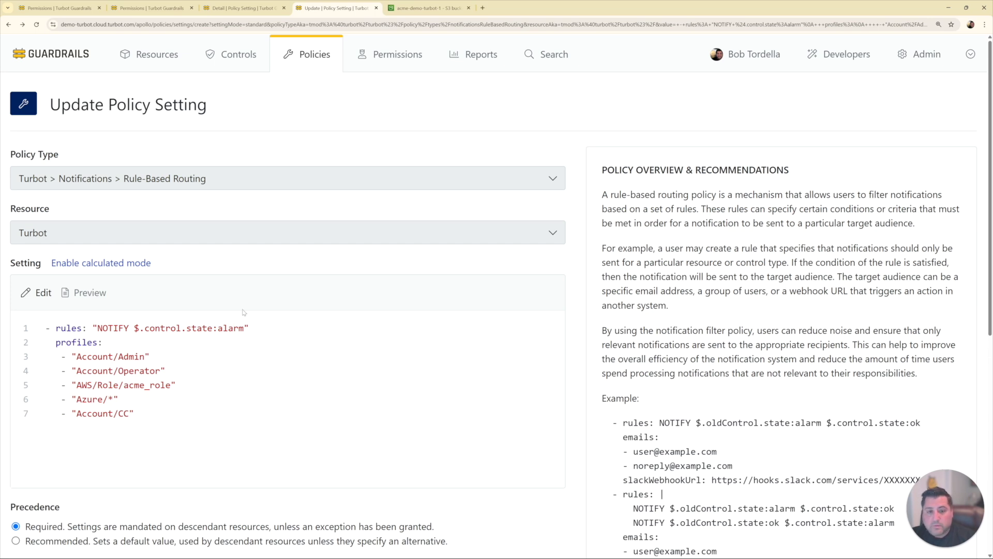
Switch to the AWS S3 console and check the Bucket Versioning status of acme-demo-turbot-1
key("ctrl+Tab")
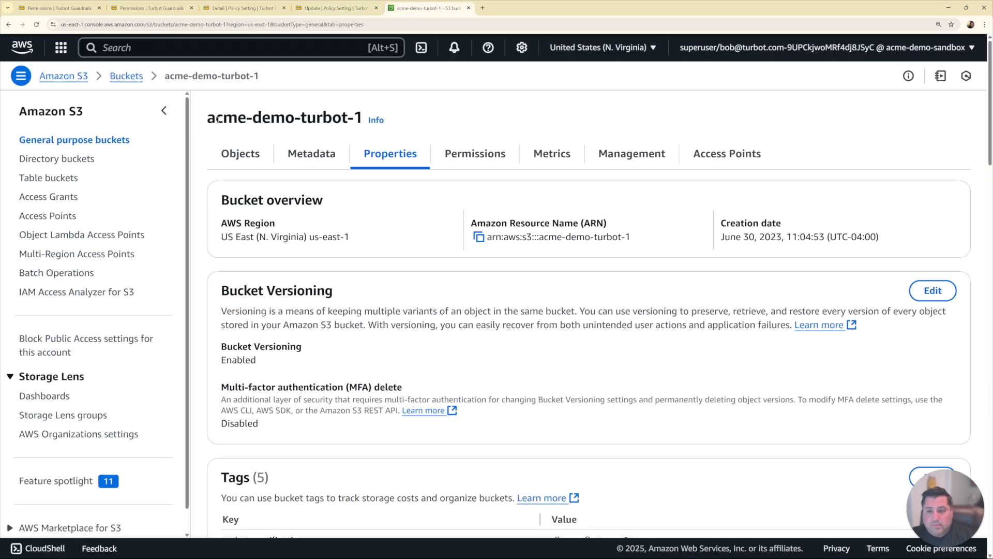
left_click_drag(208, 117, 362, 117)
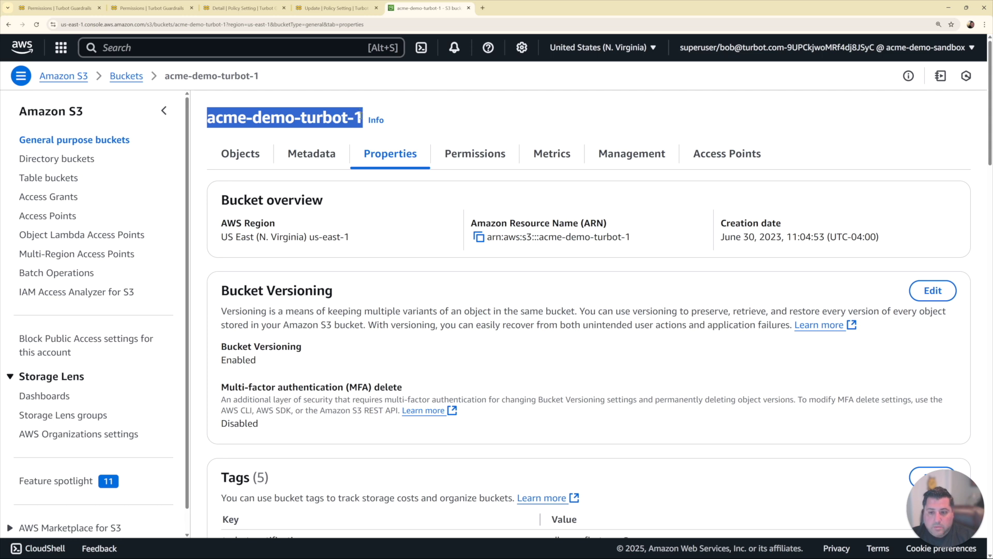
left_click(395, 348)
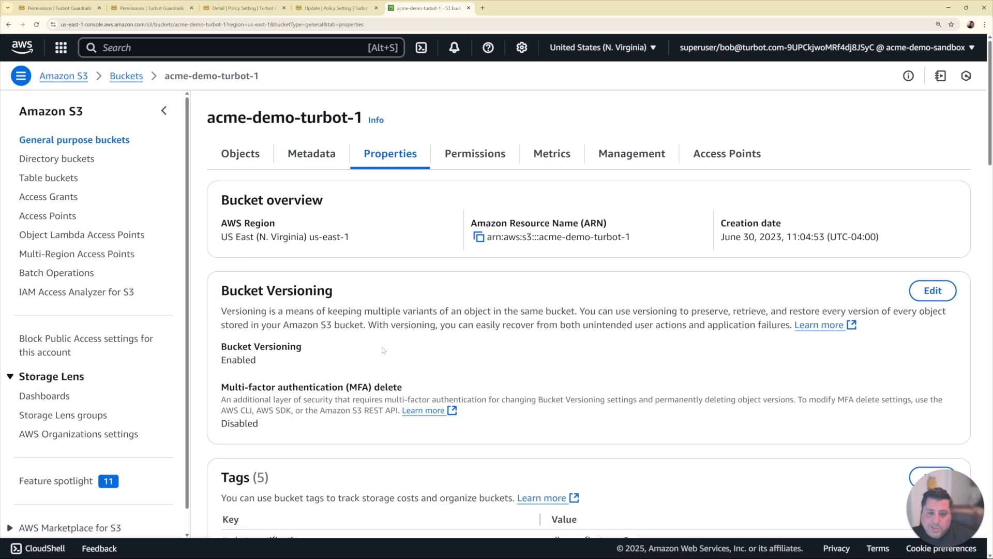
left_click_drag(267, 362, 228, 347)
left_click(280, 360)
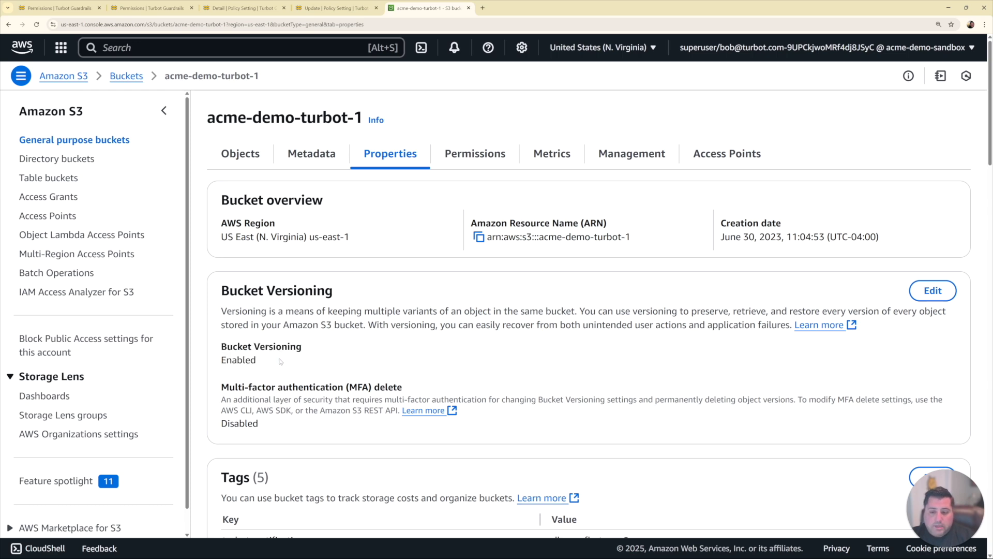
Suspend Bucket Versioning on acme-demo-turbot-1, acknowledge the outcomes and save the change
left_click(933, 290)
left_click(291, 233)
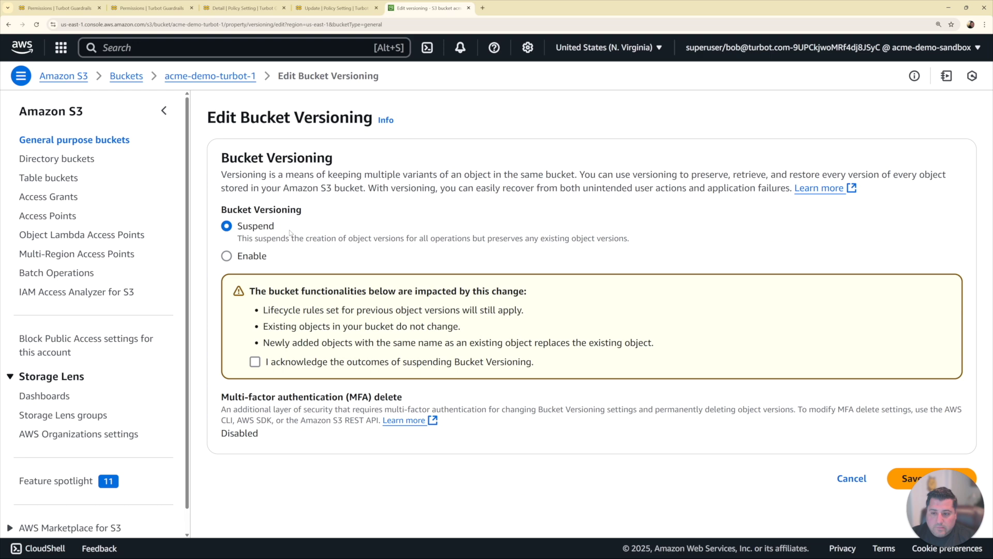
left_click(305, 367)
left_click(891, 479)
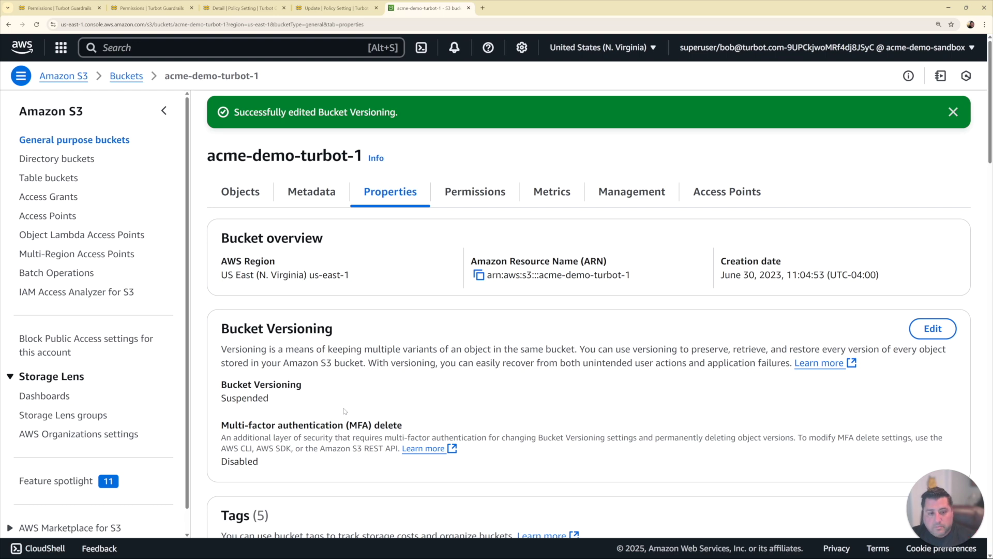
Switch to the operator's incognito browser window and open the OK → Alarm email about S3 bucket versioning in Gmail
key("alt+Tab")
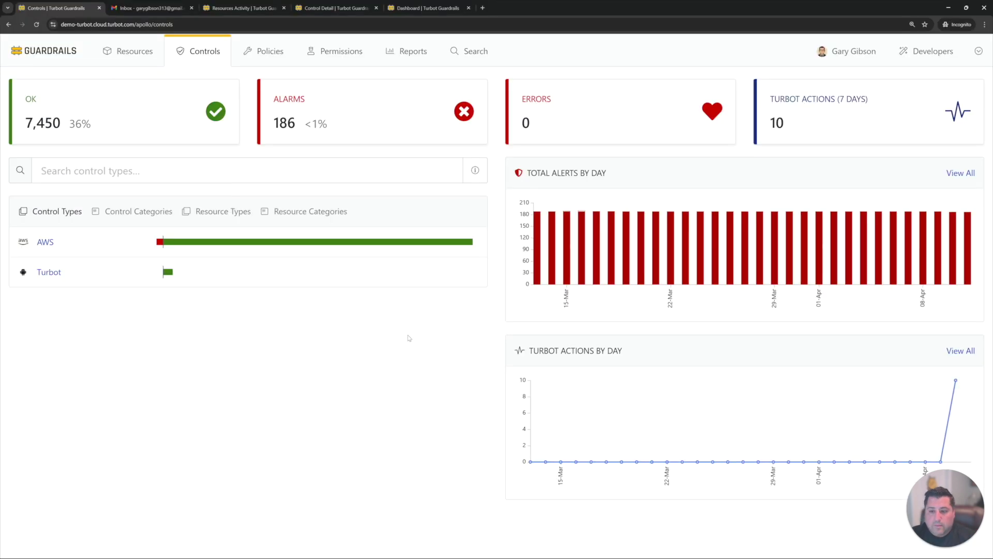
left_click(154, 9)
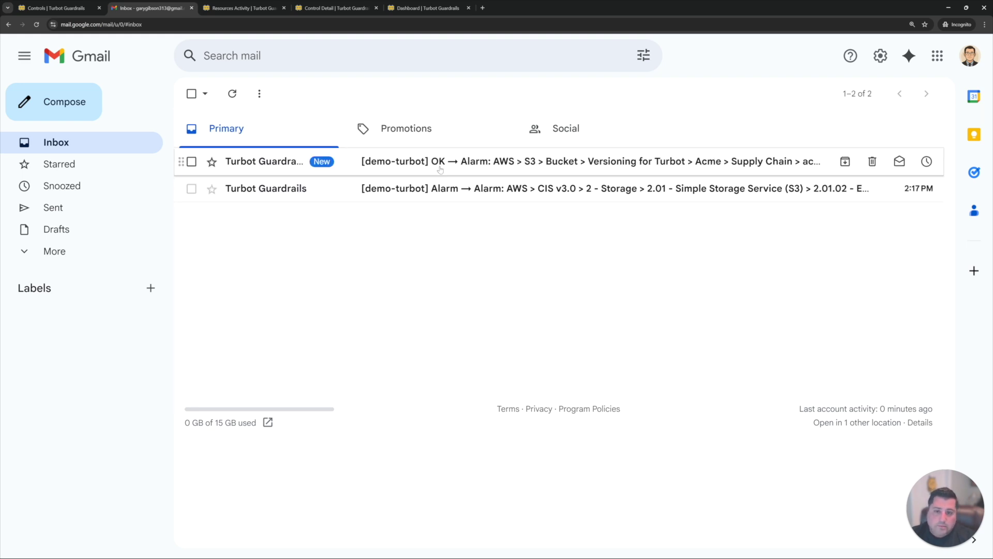
left_click(447, 166)
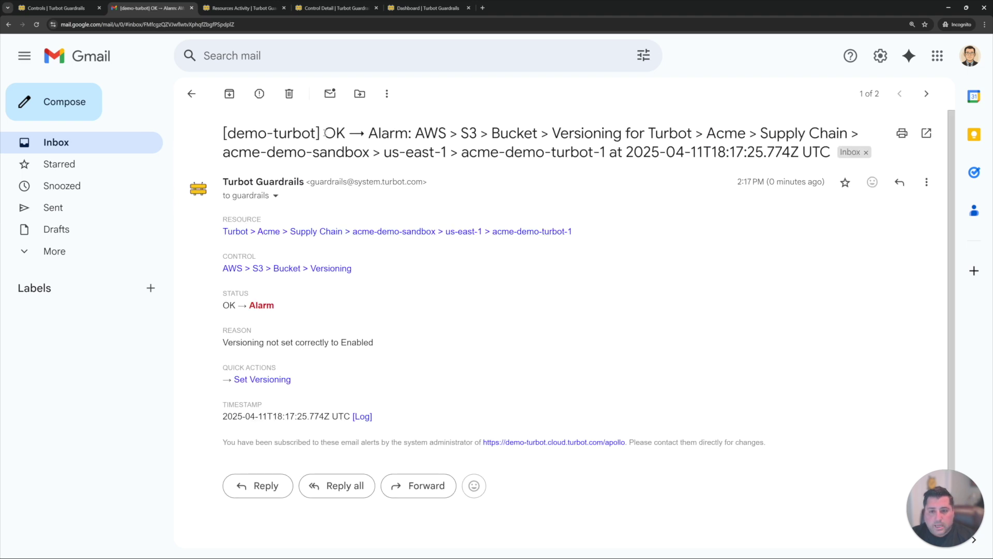
Examine the alarm email's control, affected bucket acme-demo-turbot-1 and Set Versioning quick action
left_click_drag(414, 133, 692, 134)
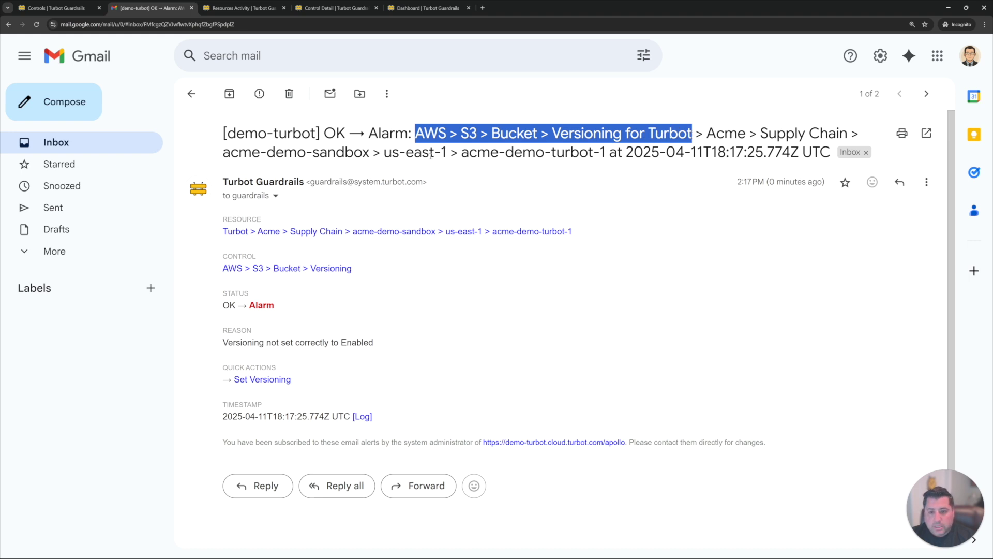
left_click_drag(461, 152, 606, 152)
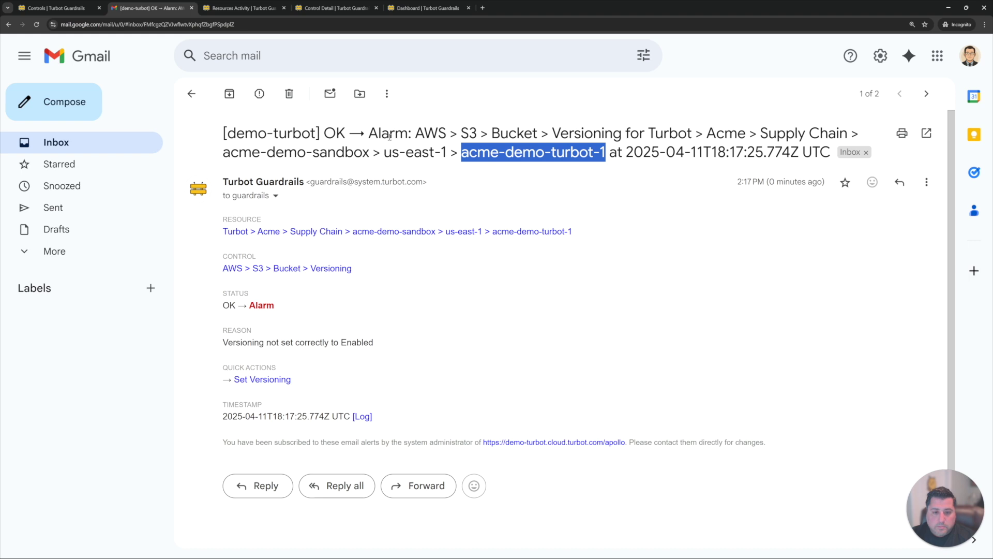
left_click(539, 287)
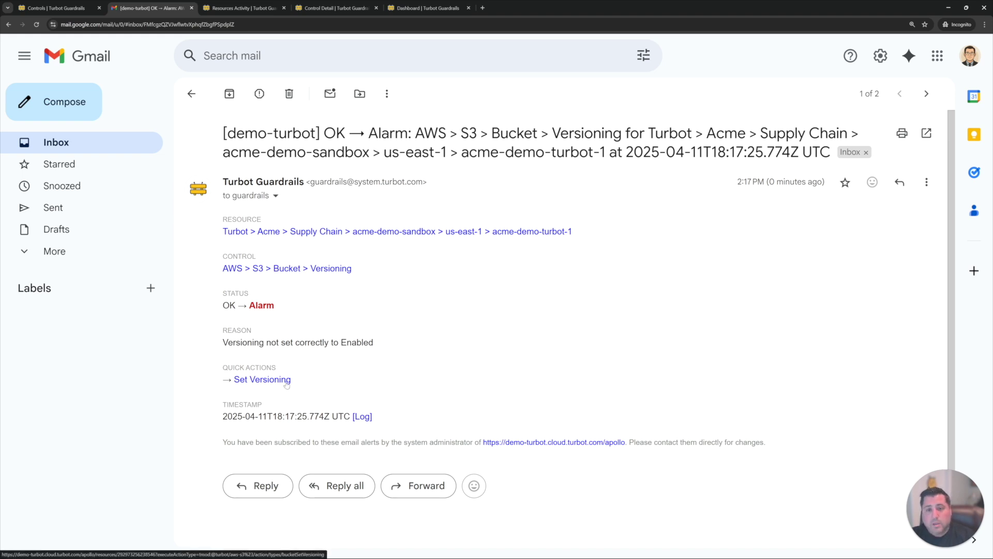
left_click_drag(292, 381, 235, 379)
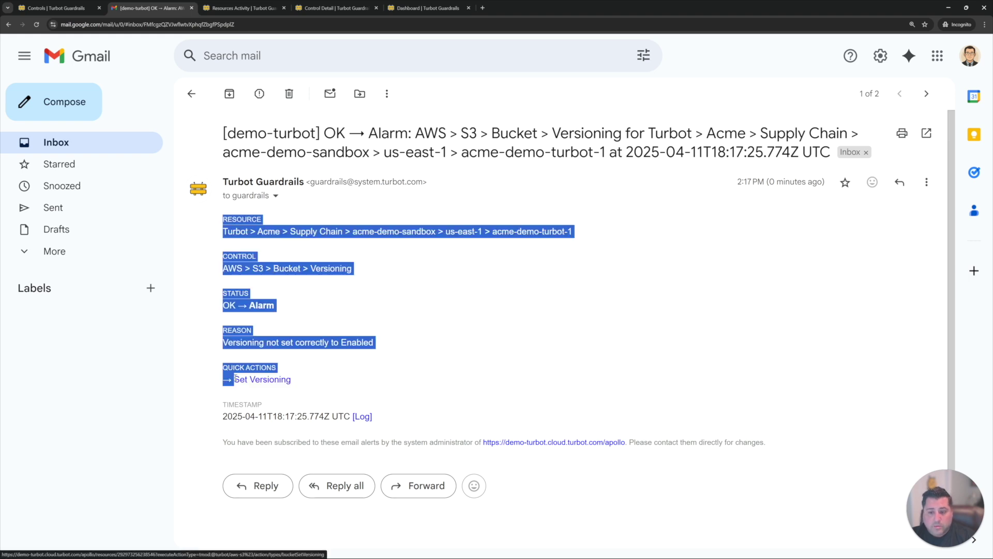
left_click(336, 387)
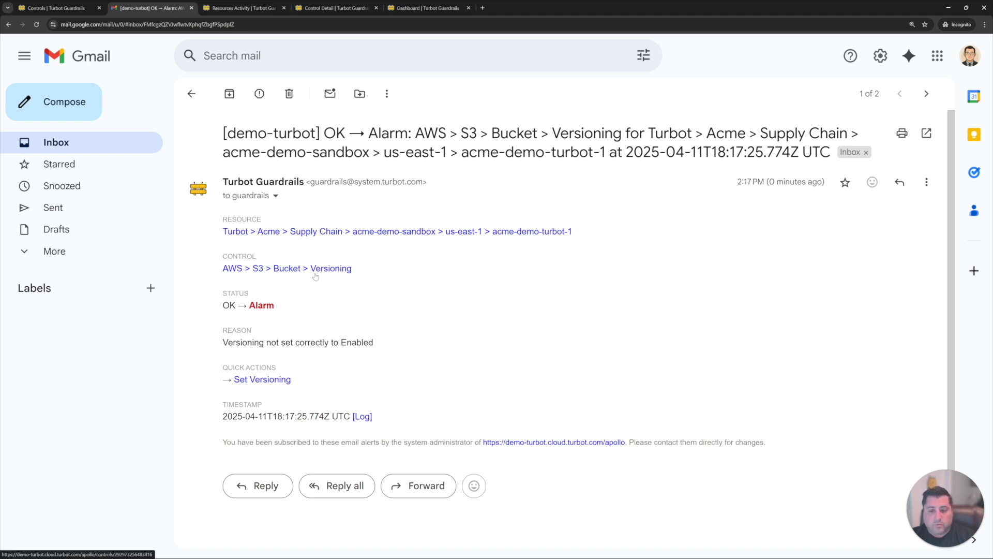
Open the acme-demo-turbot-1 resource from the alarm email and review its details and its list of controls
left_click(384, 233)
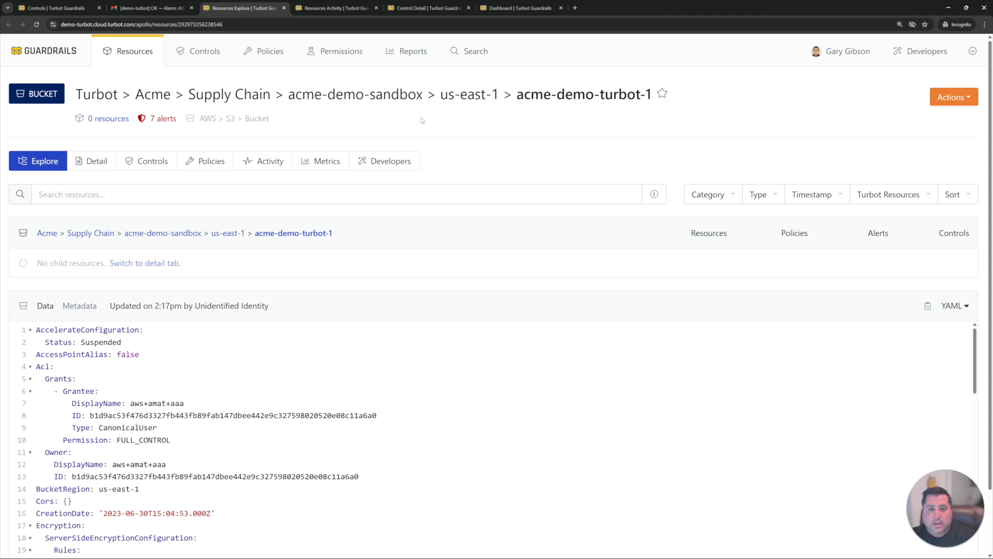
left_click(106, 165)
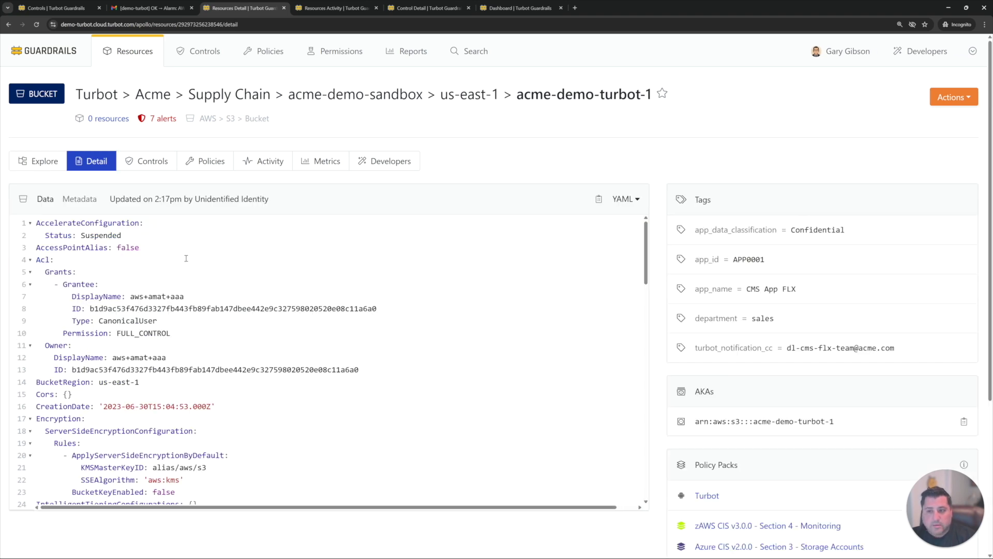
left_click(164, 169)
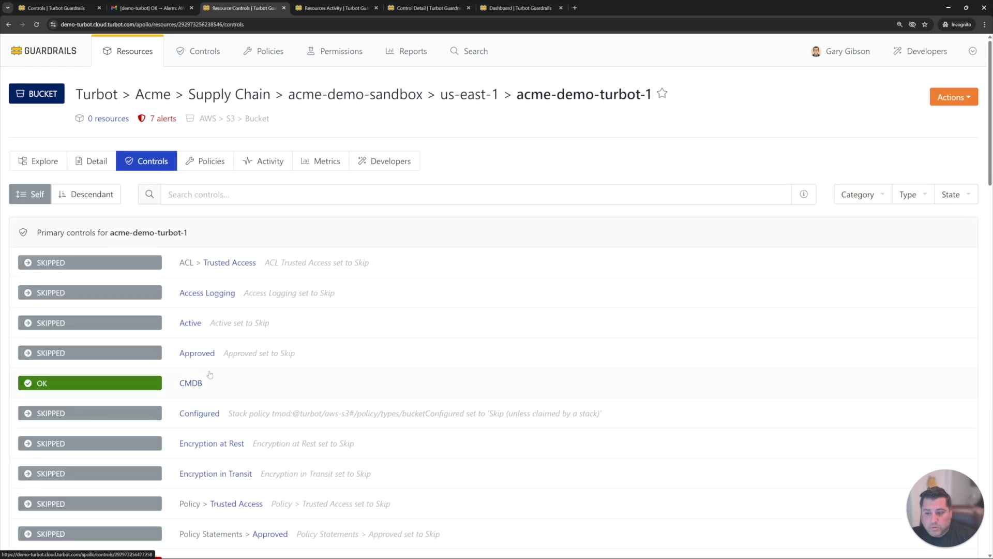
scroll(207, 380, "down", 7)
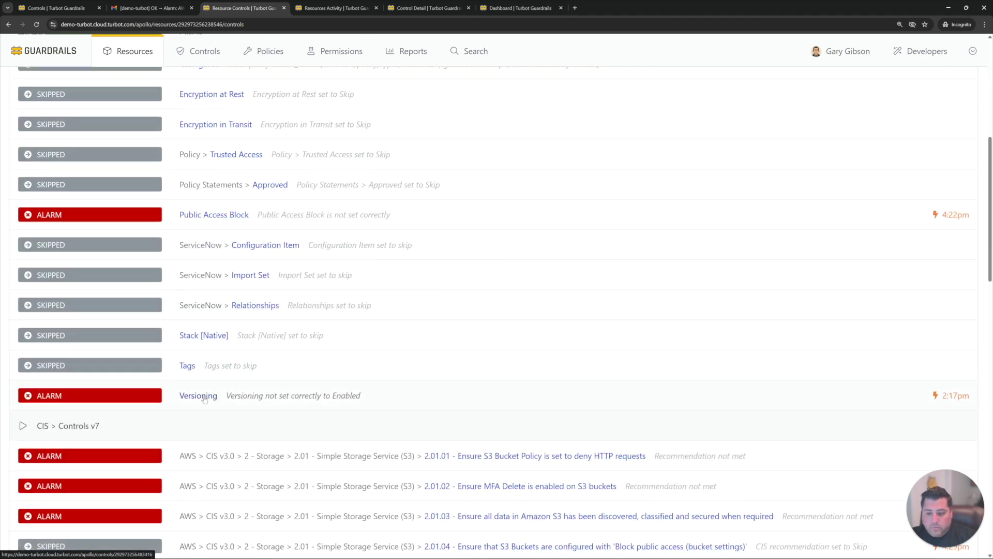
scroll(201, 396, "up", 7)
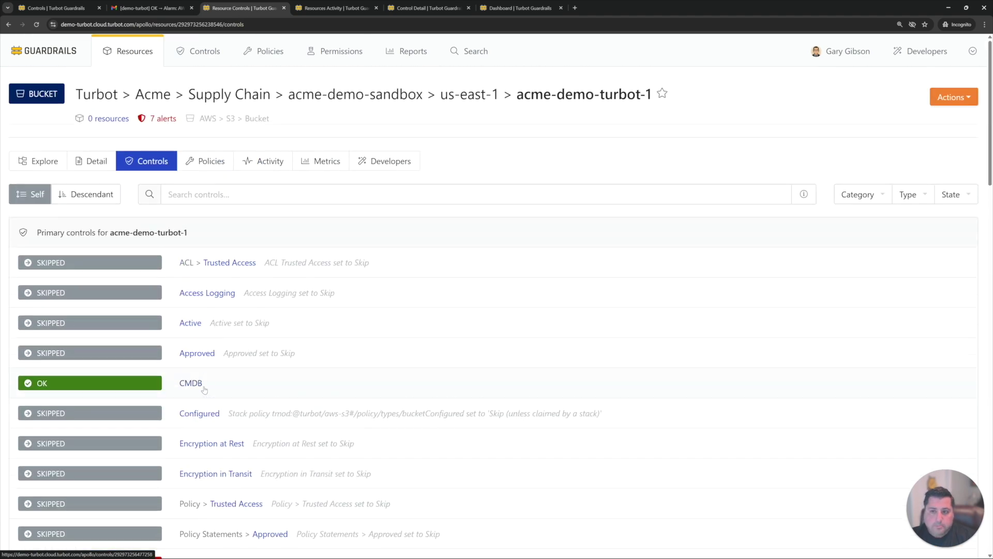
Review the bucket's activity, inspect the versioning diff in the 14:17:24 resource update, and return to the activity list
left_click(274, 169)
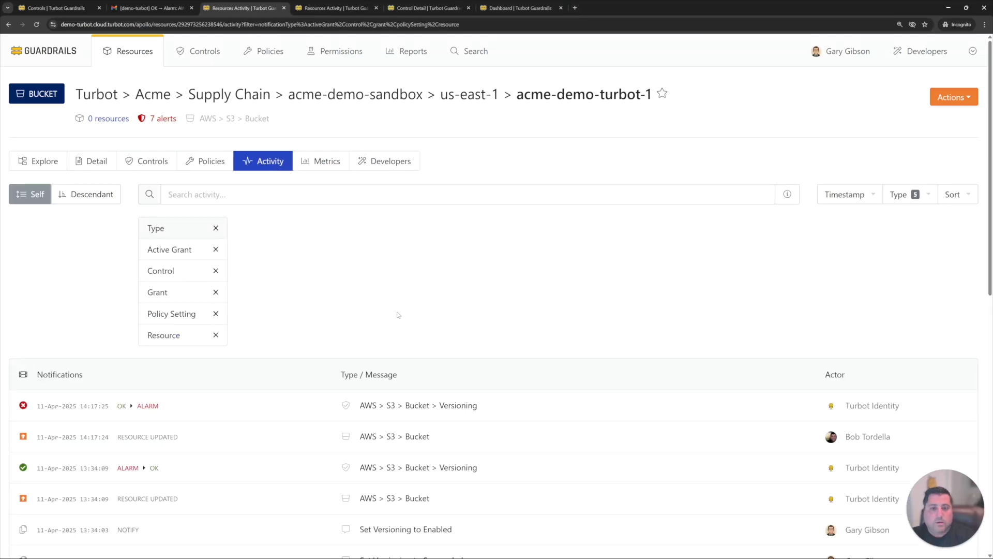
mouse_move(834, 441)
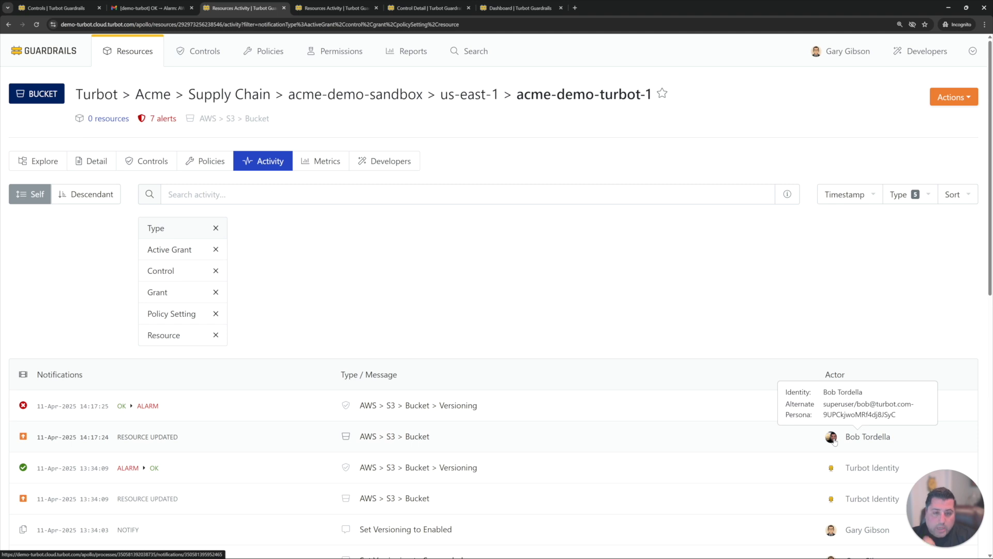
left_click(222, 440)
scroll(398, 506, "down", 10)
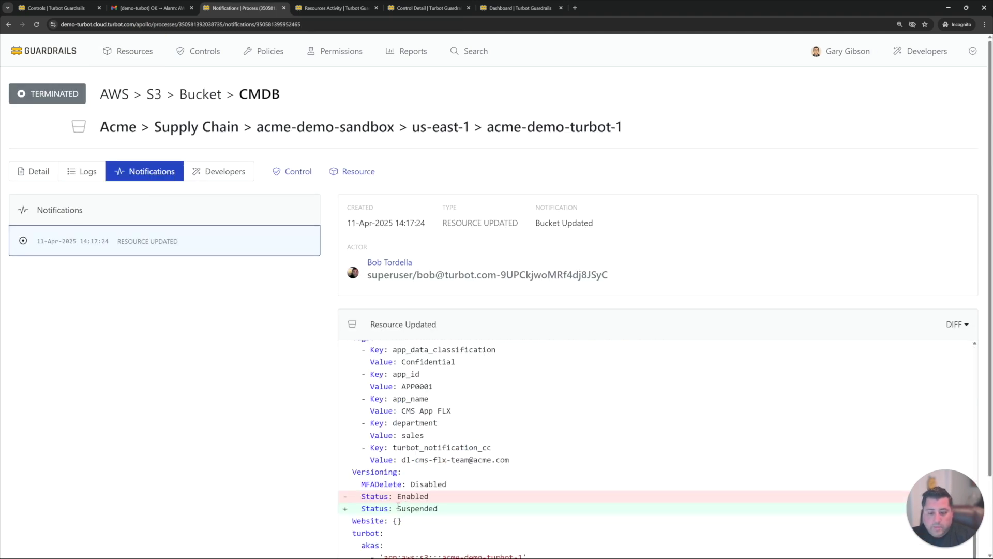
left_click(8, 25)
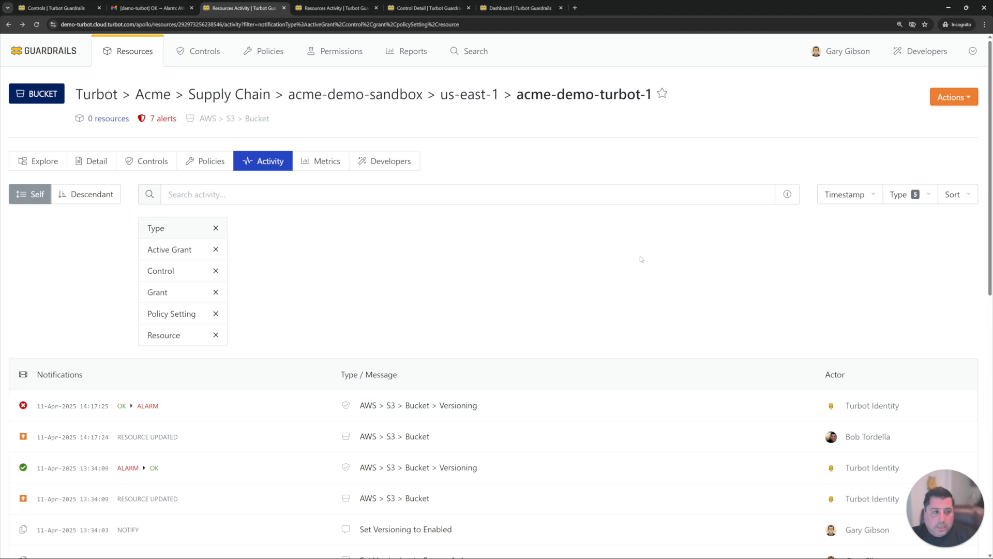
Open the AWS > S3 > Bucket > Versioning control from the alarm email and run its Enable Versioning action
left_click(150, 8)
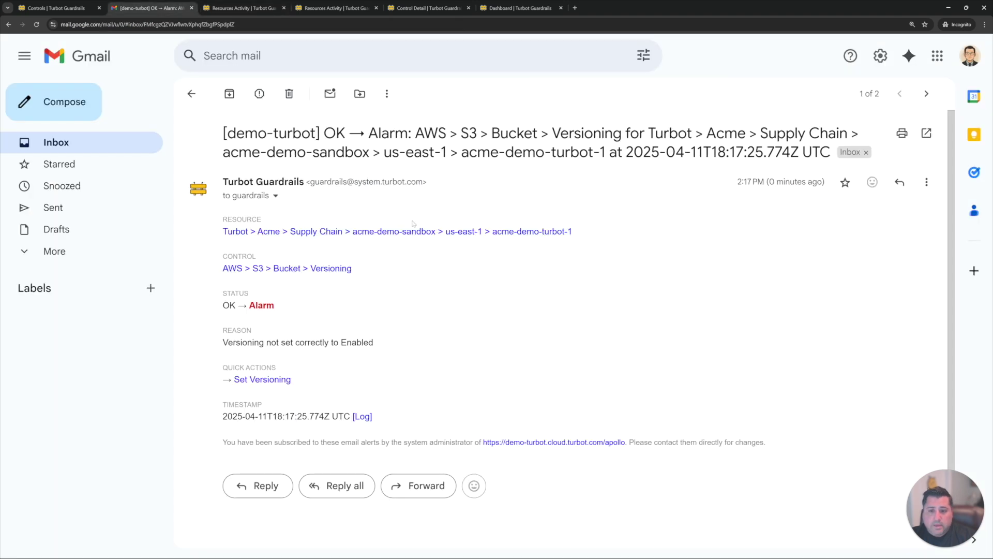
left_click(322, 269)
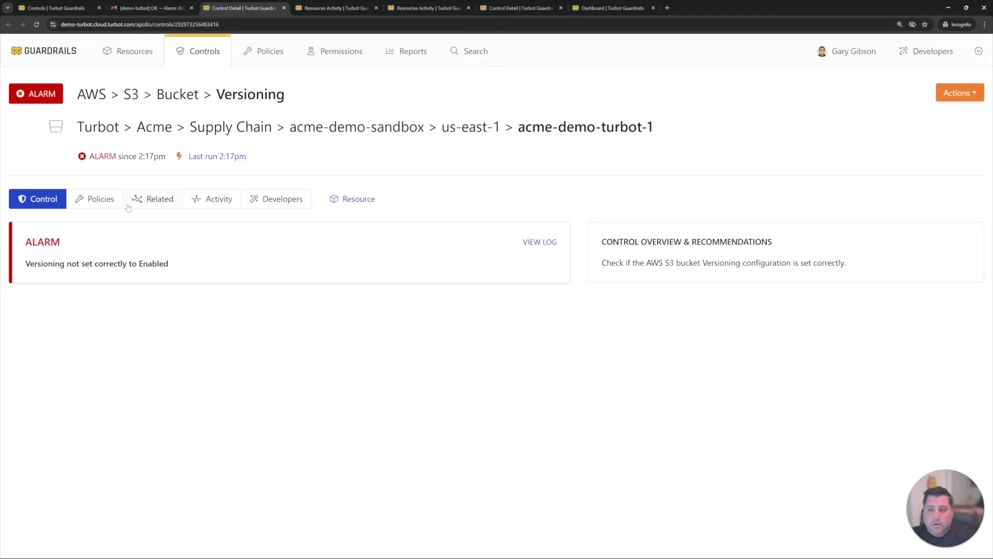
left_click(964, 96)
left_click(789, 132)
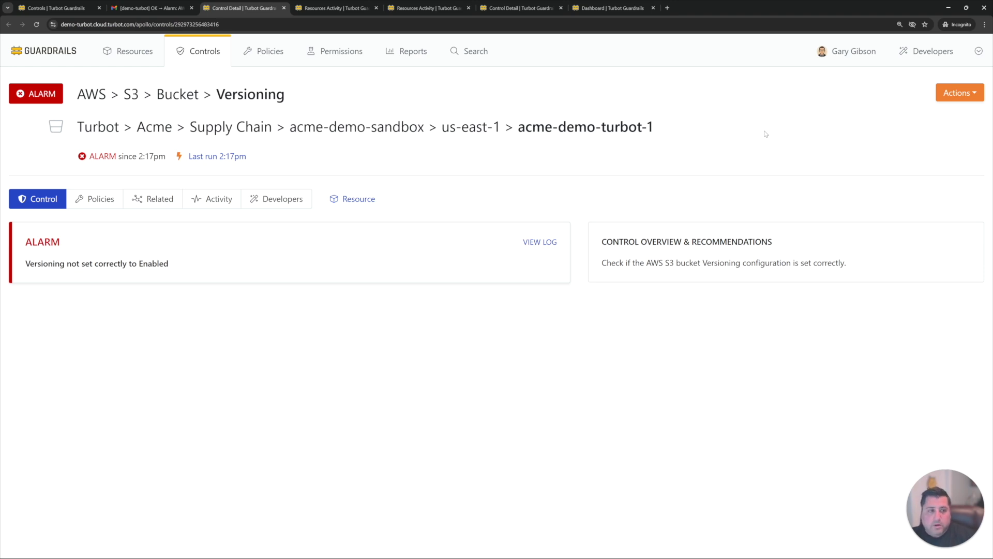
left_click(963, 94)
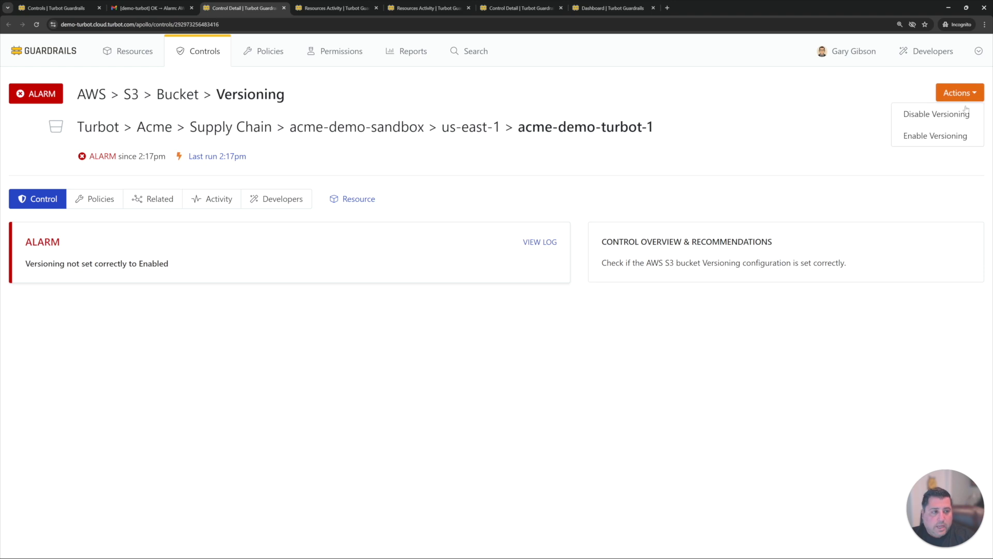
left_click(934, 138)
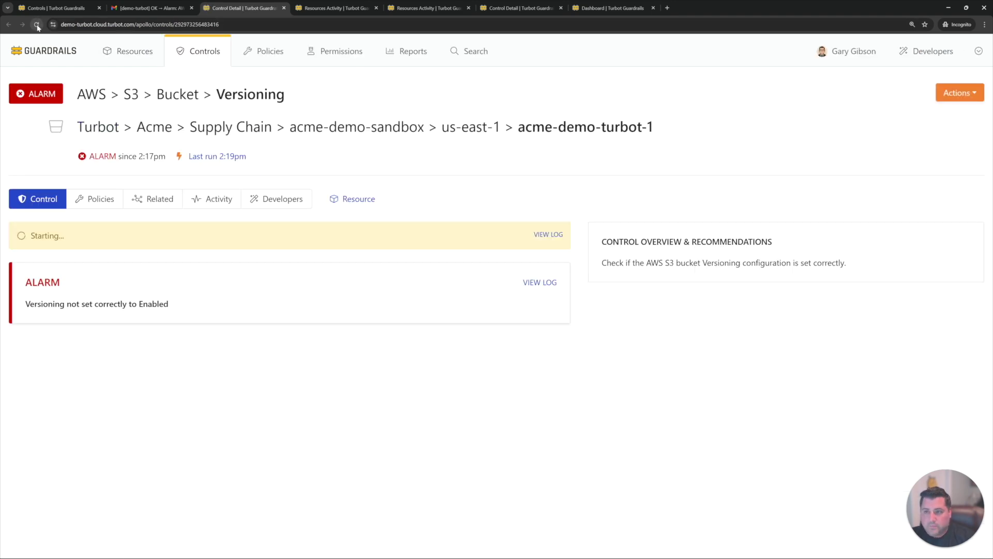
Switch back to the AWS S3 console and reload acme-demo-turbot-1's properties to check its versioning status
key("alt+Tab")
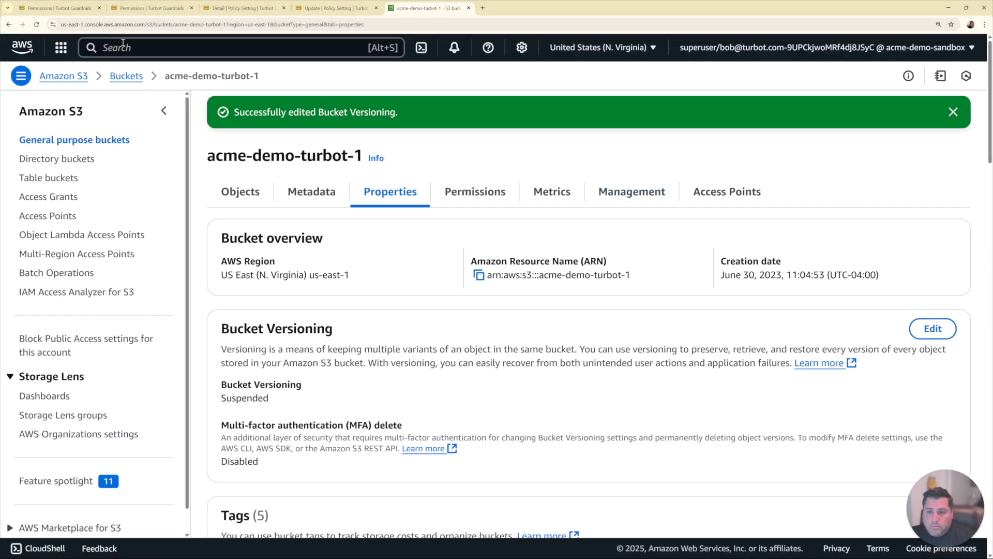
mouse_move(269, 398)
left_mouse_down()
mouse_move(222, 399)
mouse_move(252, 399)
left_mouse_up()
left_click(37, 25)
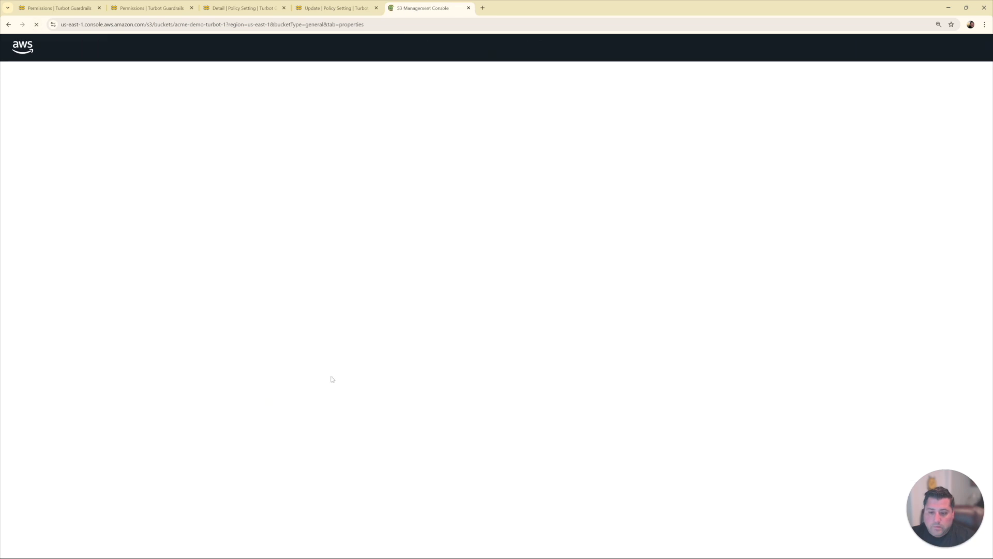